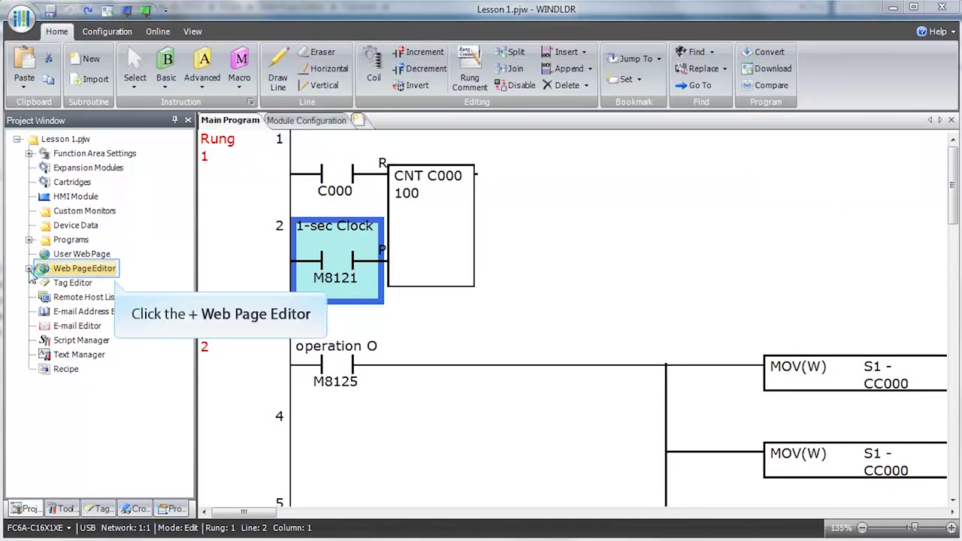
- Add the Tank 3 symbol on legs from Symbol Factory's Tanks category to the Web Page Editor's Image folder as Tank1
left_click(29, 268)
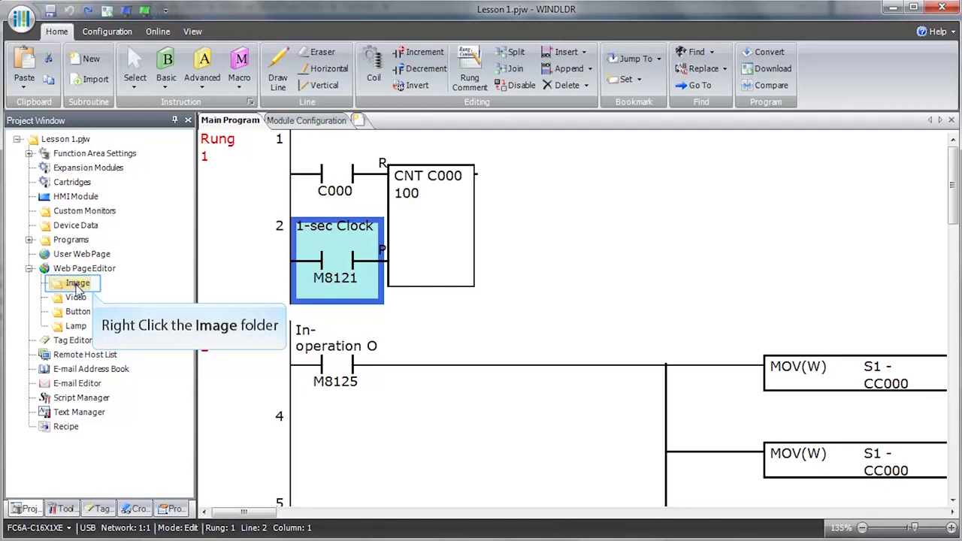
right_click(78, 290)
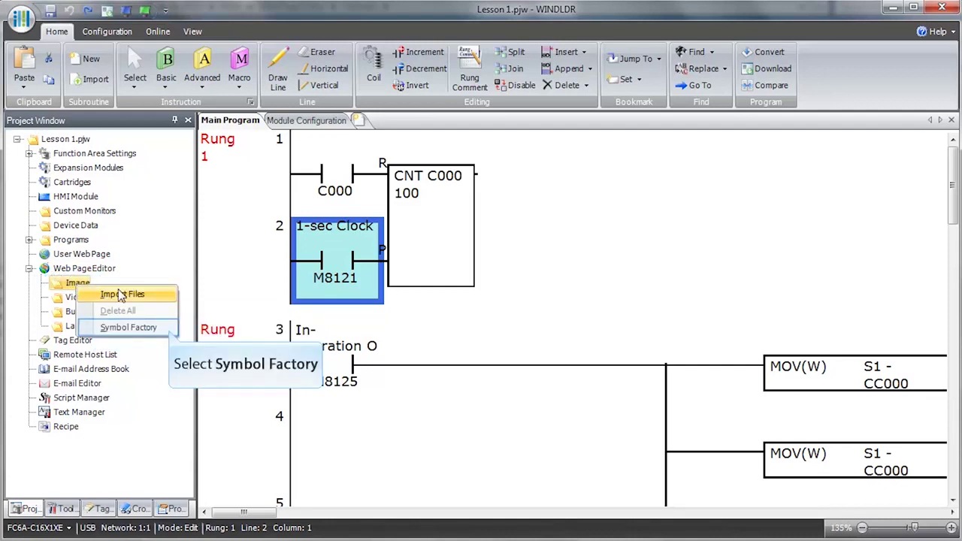
left_click(149, 328)
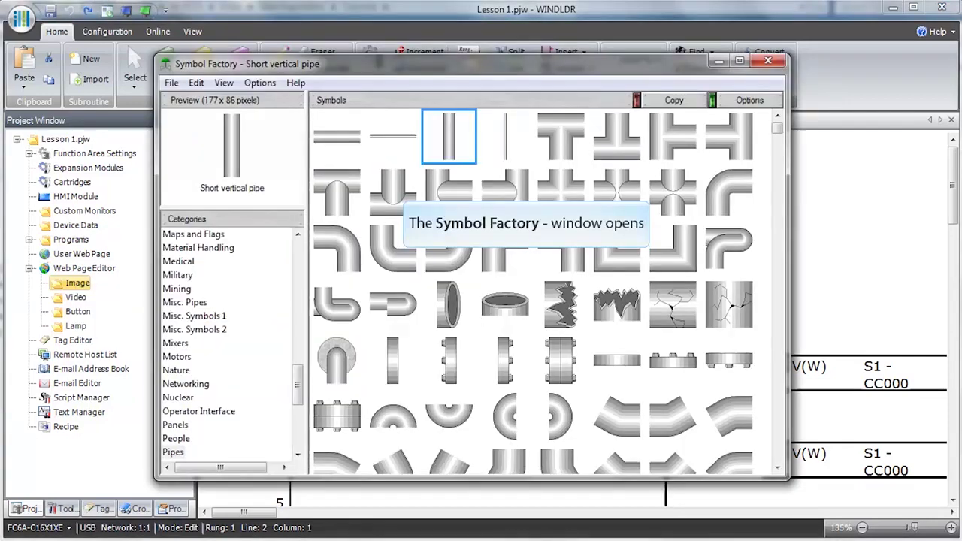
left_click_drag(297, 383, 301, 435)
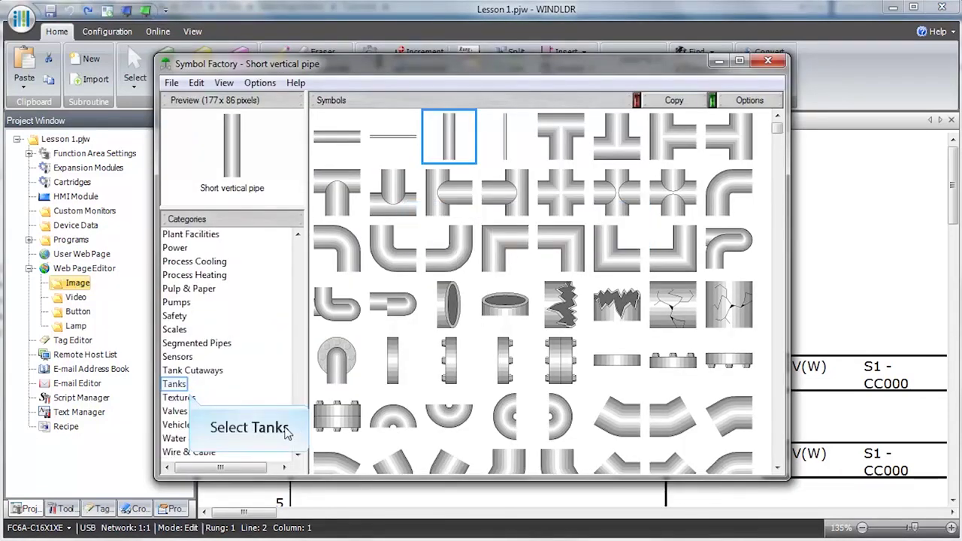
left_click(175, 385)
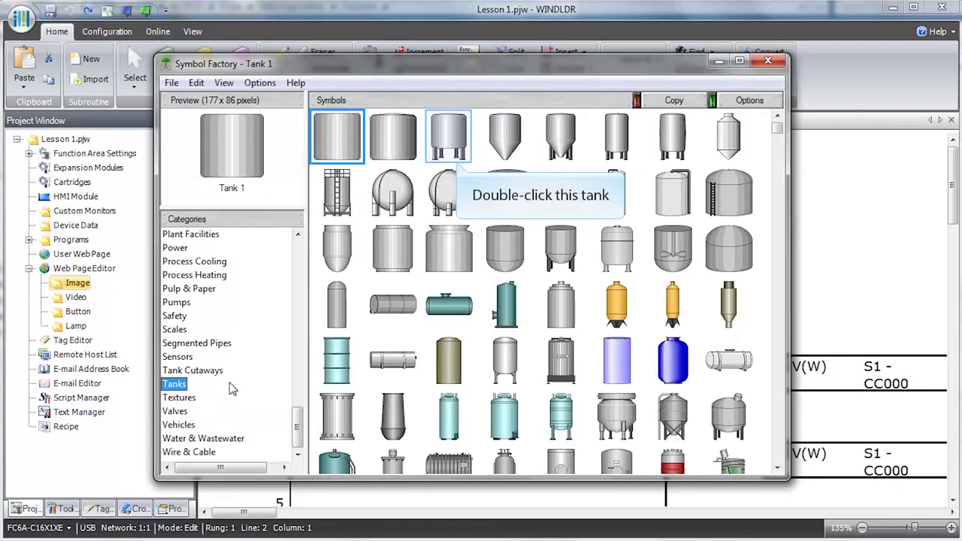
double_click(449, 138)
type("T")
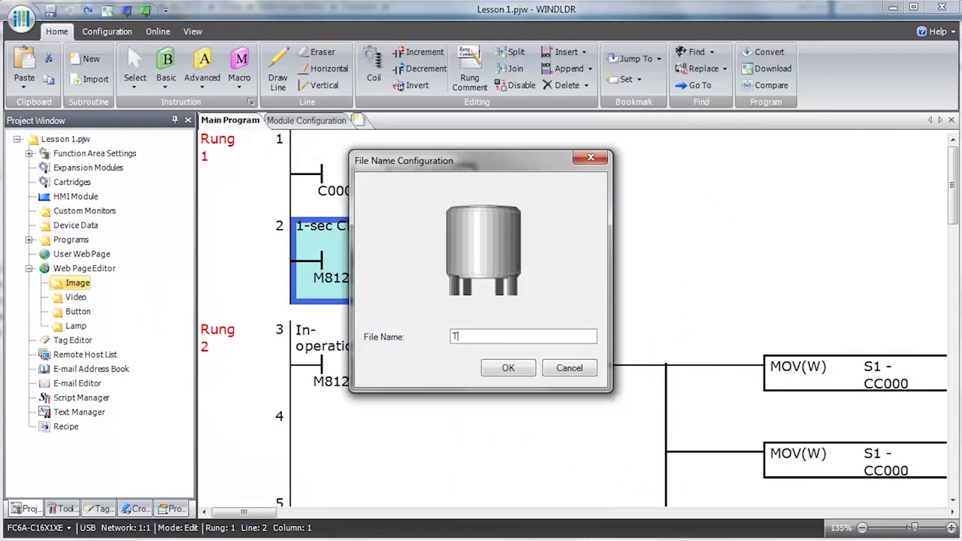
type("ank1")
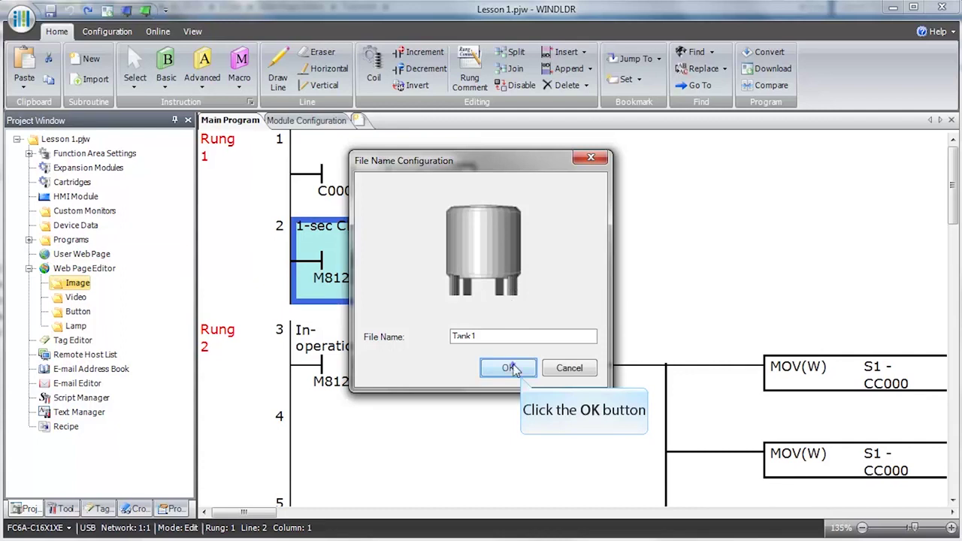
left_click(509, 367)
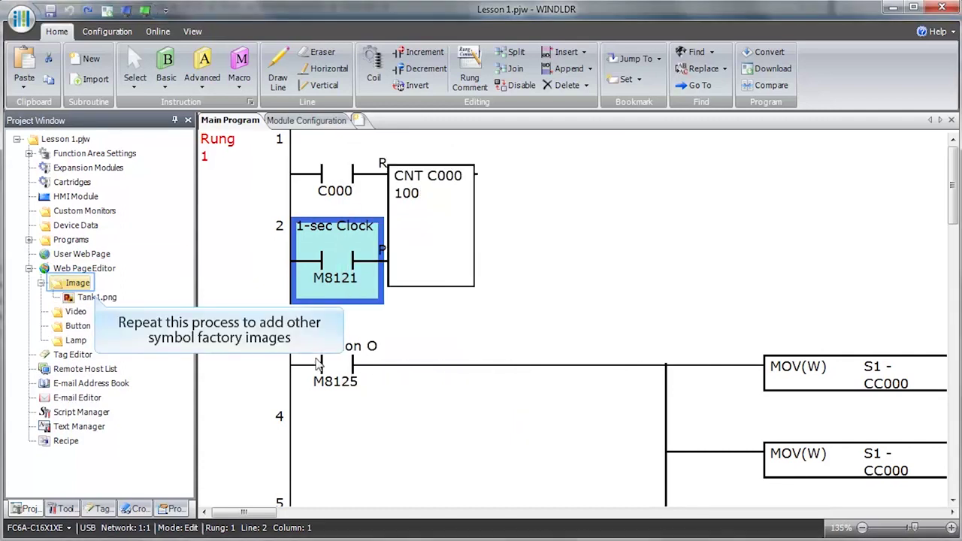
- Add the cone-bottomed Tank 4 symbol from Symbol Factory to the Image folder as Tank2
right_click(88, 290)
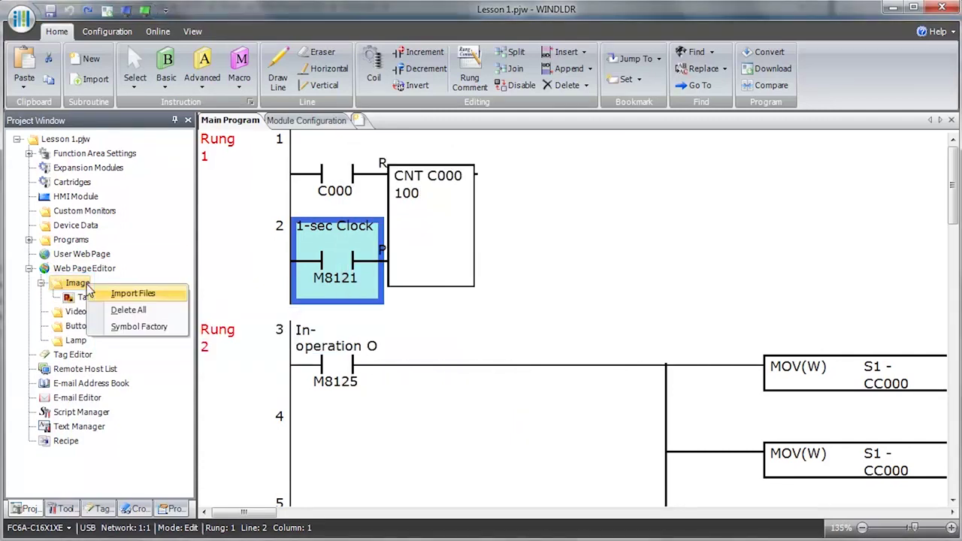
left_click(170, 327)
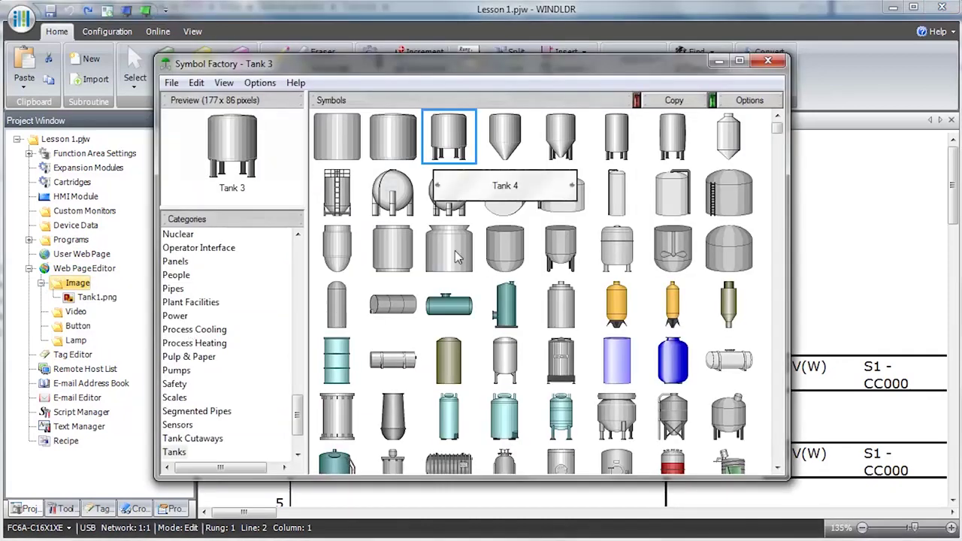
double_click(504, 145)
type("Tank2")
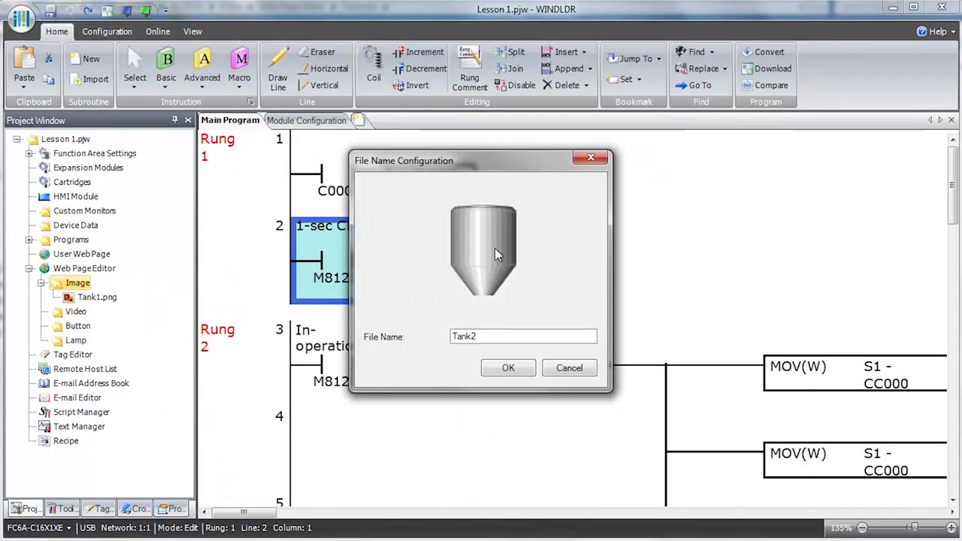
left_click(504, 368)
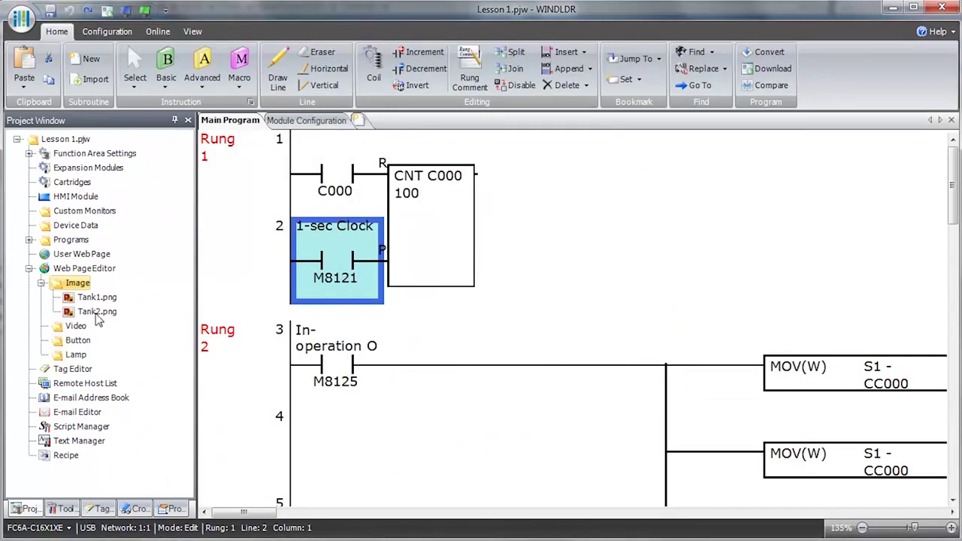
- Add the short vertical pipe from Symbol Factory's Pipes category to the Image folder as Pipe1
right_click(86, 289)
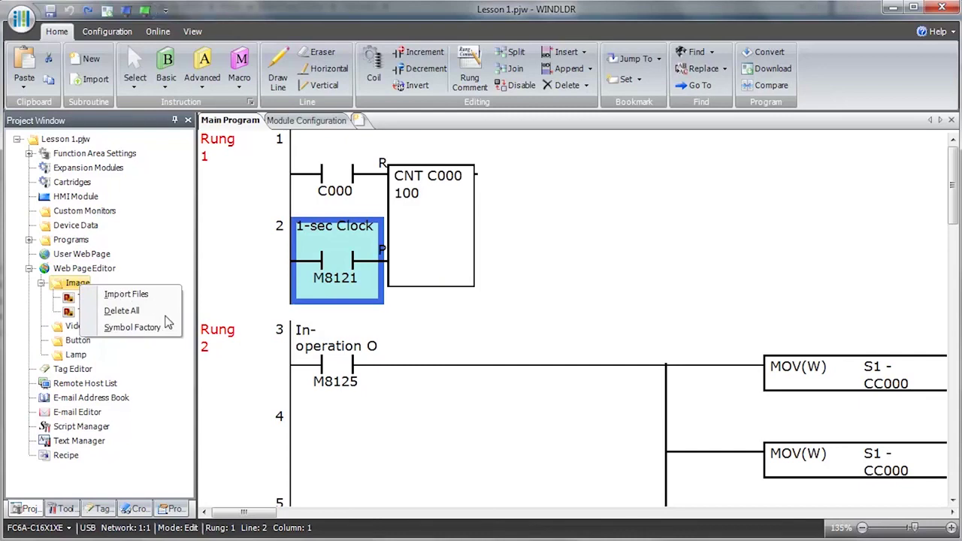
left_click(168, 329)
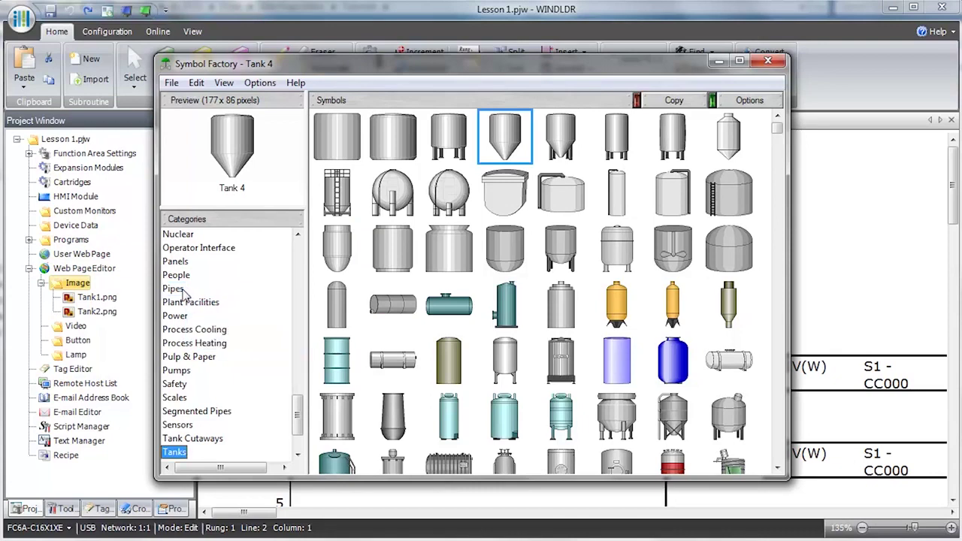
left_click(181, 291)
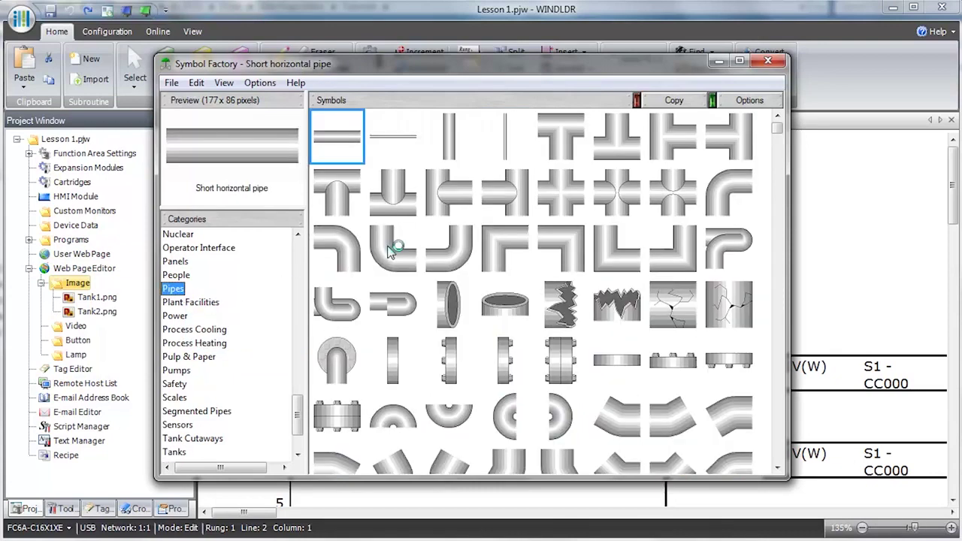
double_click(449, 137)
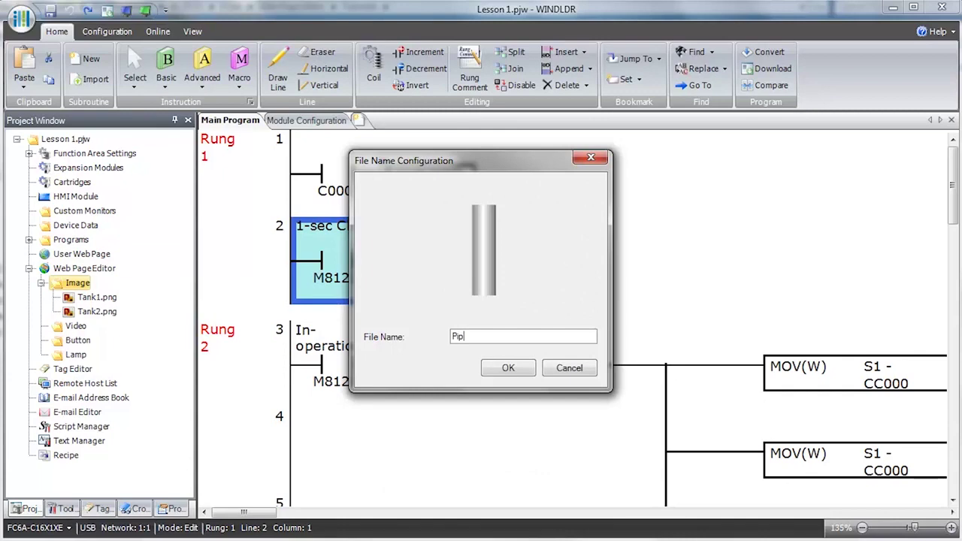
type("1")
left_click(508, 368)
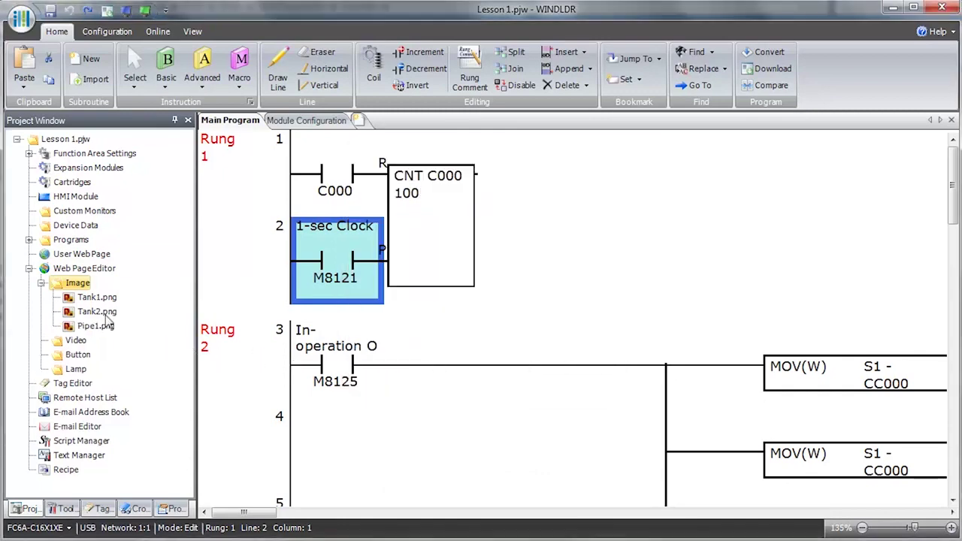
- Add the 90° curve 2 pipe symbol from Symbol Factory to the Image folder as Pipe2
right_click(83, 286)
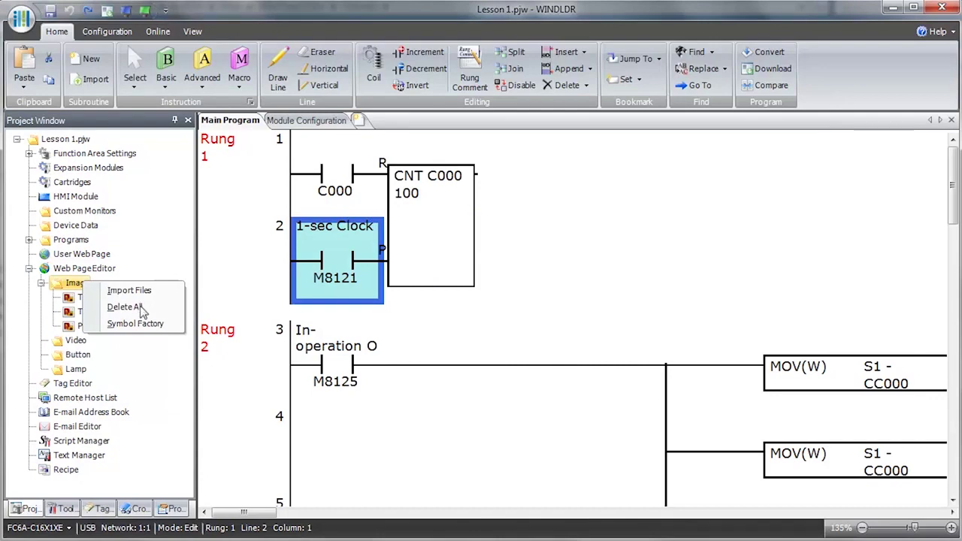
left_click(151, 324)
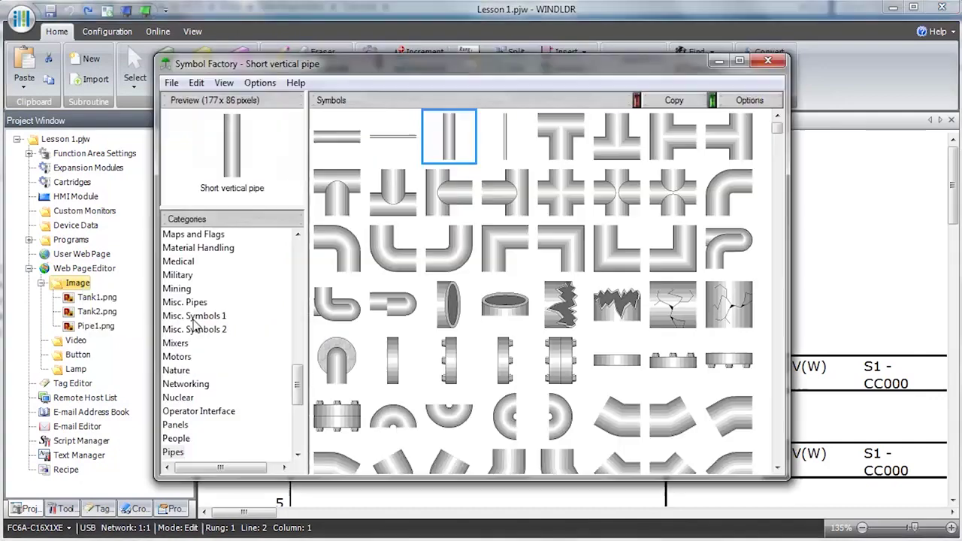
double_click(346, 259)
type("Pipe2")
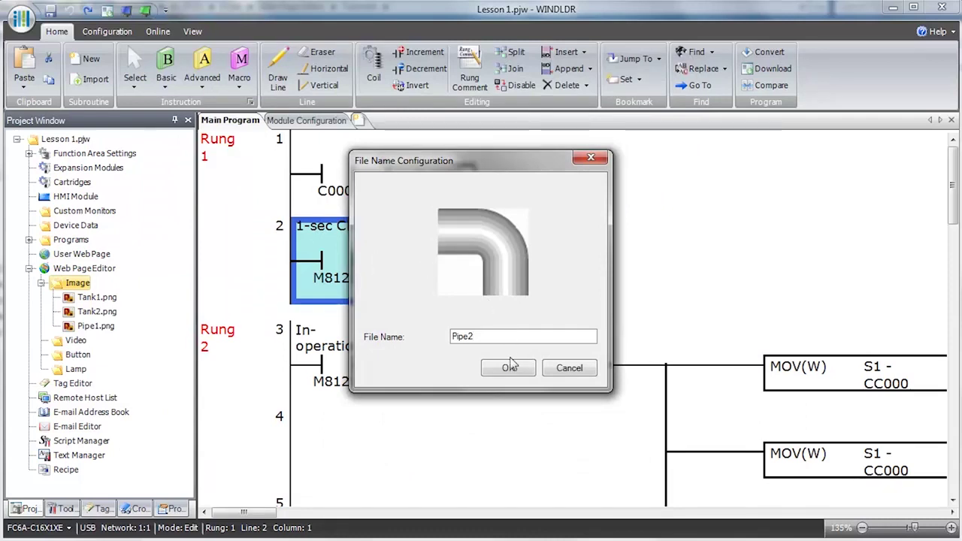
left_click(509, 368)
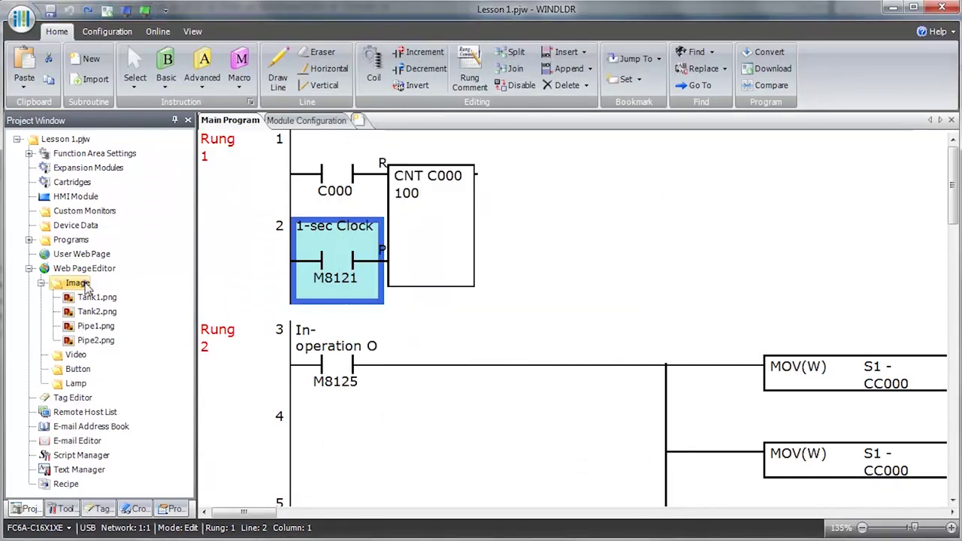
- Choose Motor 5 from Symbol Factory's Motors category for the Image folder and set its rotation to 270
right_click(85, 286)
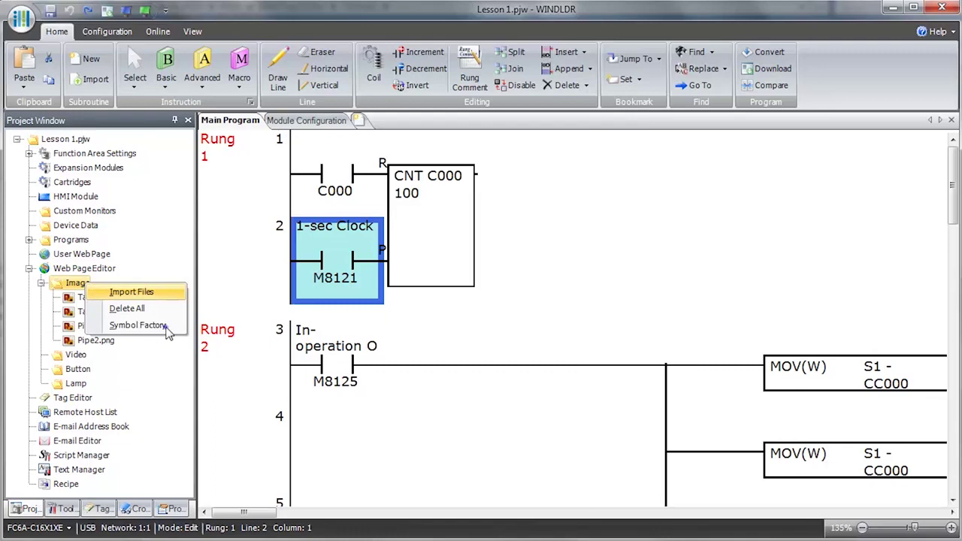
left_click(166, 332)
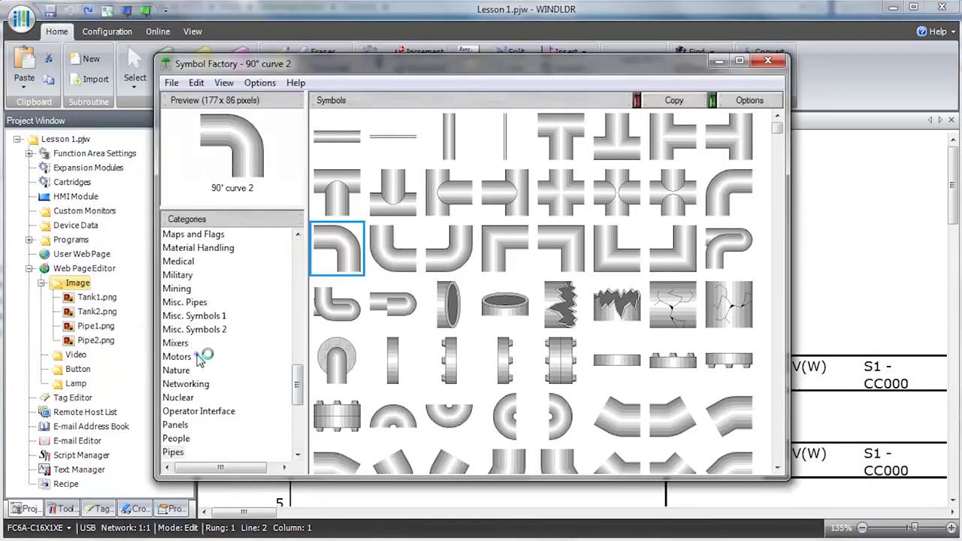
left_click(200, 358)
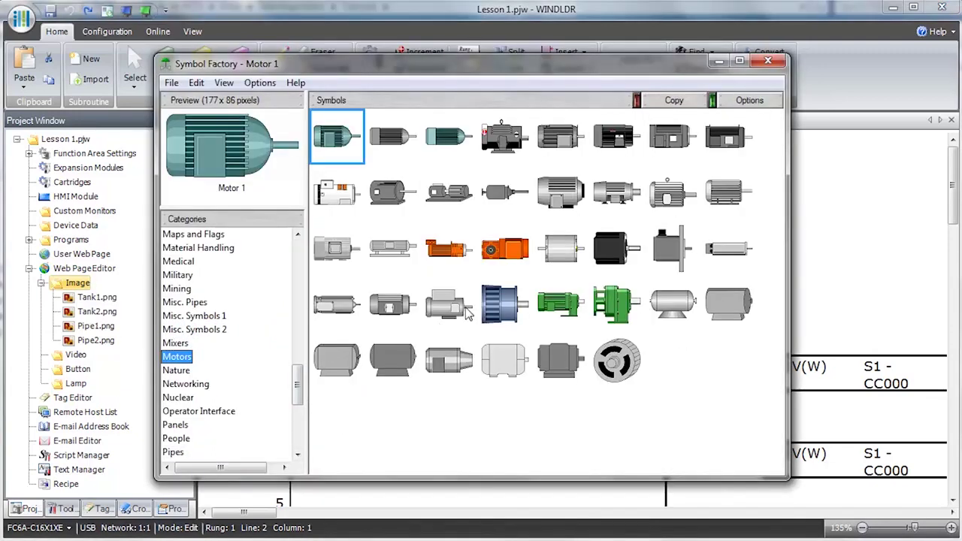
left_click(574, 143)
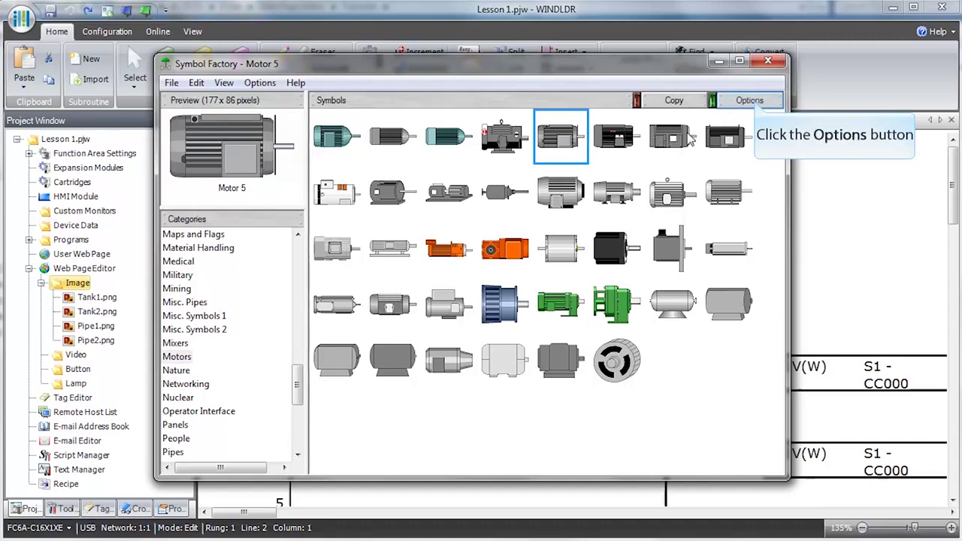
left_click(750, 101)
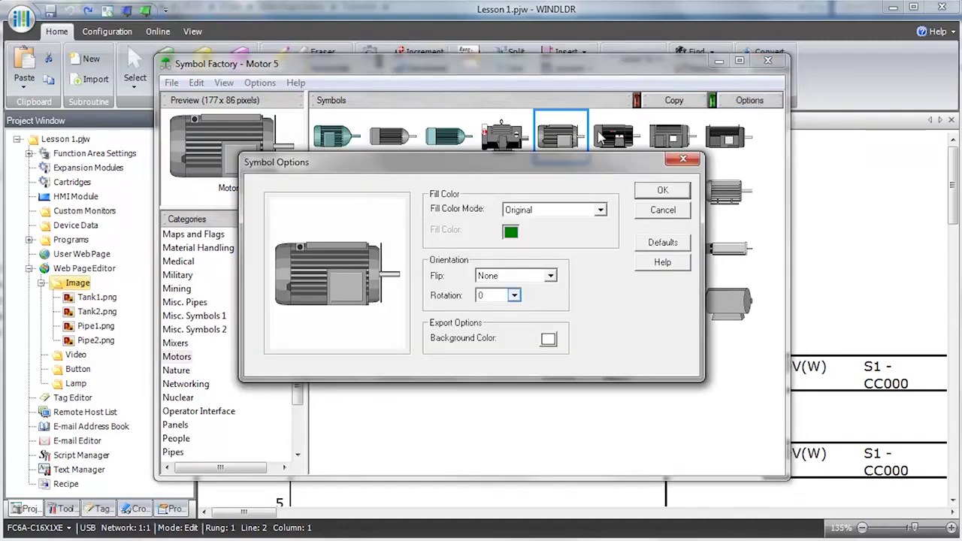
left_click(515, 296)
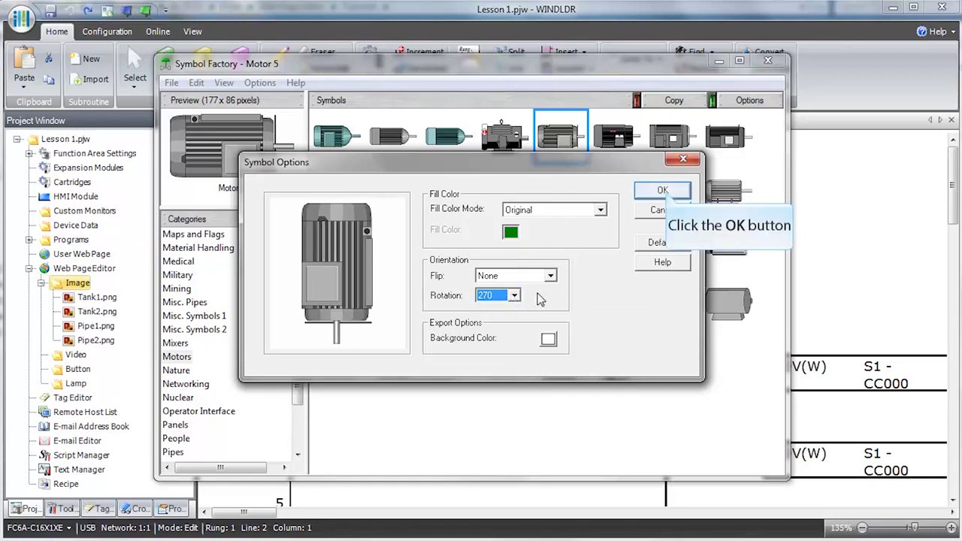
left_click(662, 190)
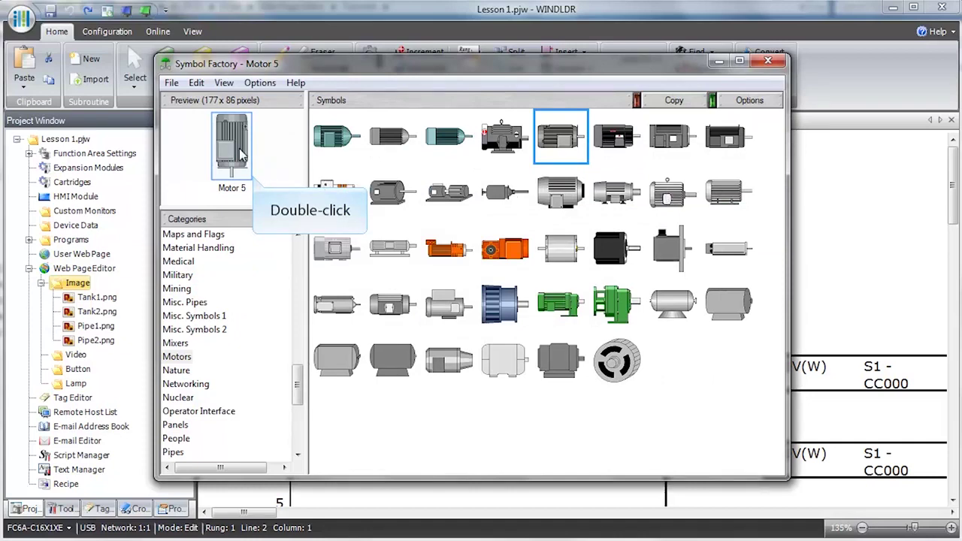
- Add the rotated Motor 5 symbol to the Image folder as motor1
double_click(240, 148)
type("motor1")
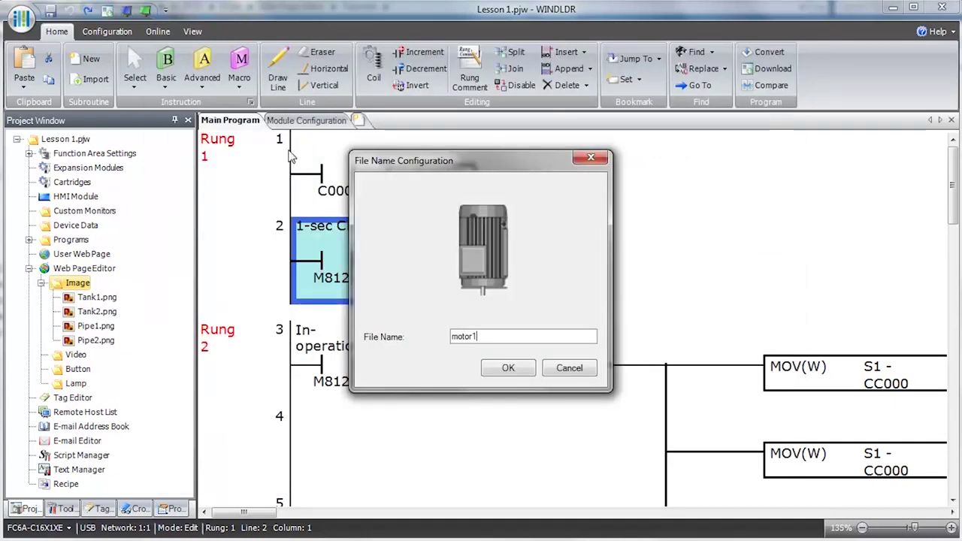
left_click(508, 368)
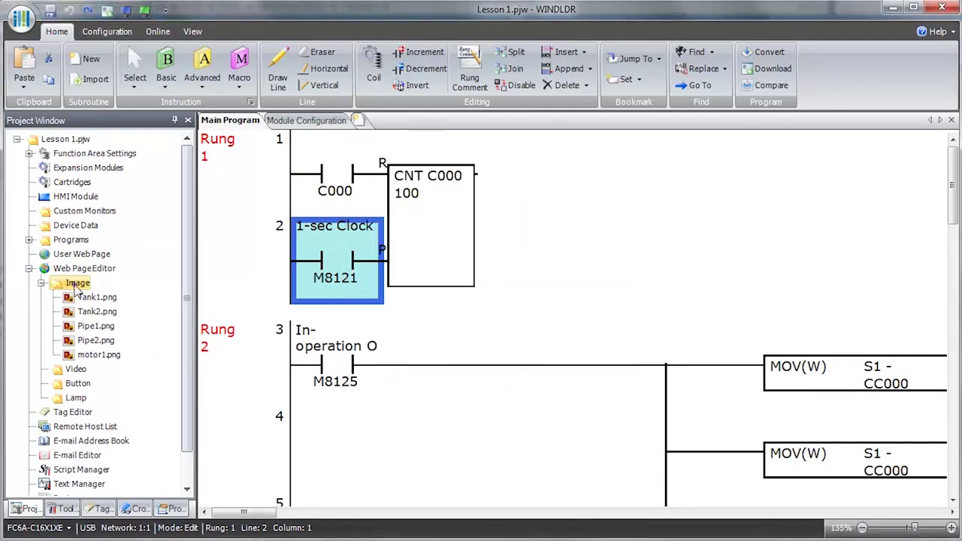
- Choose Hand valve 3 from Symbol Factory's Valves category for the Image folder
right_click(75, 288)
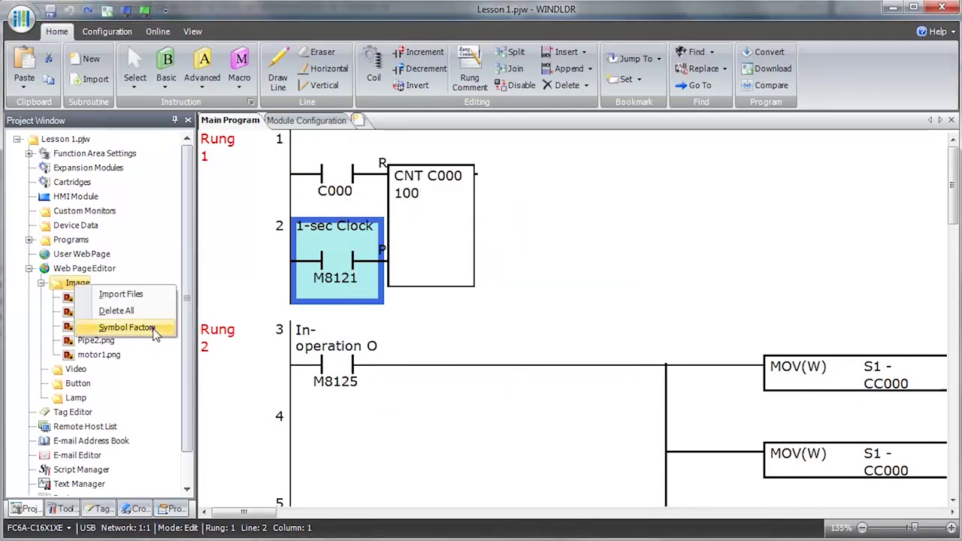
left_click(155, 332)
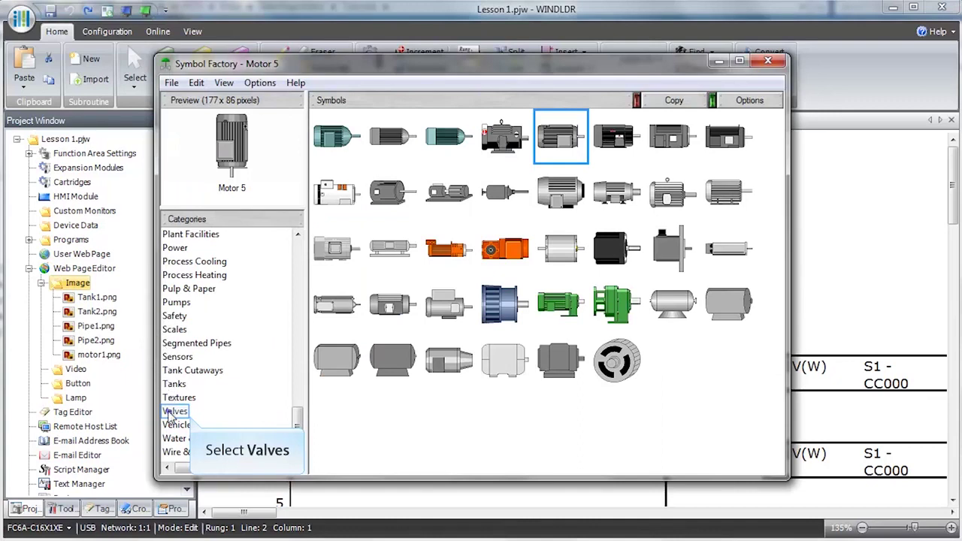
left_click(171, 412)
left_click(391, 314)
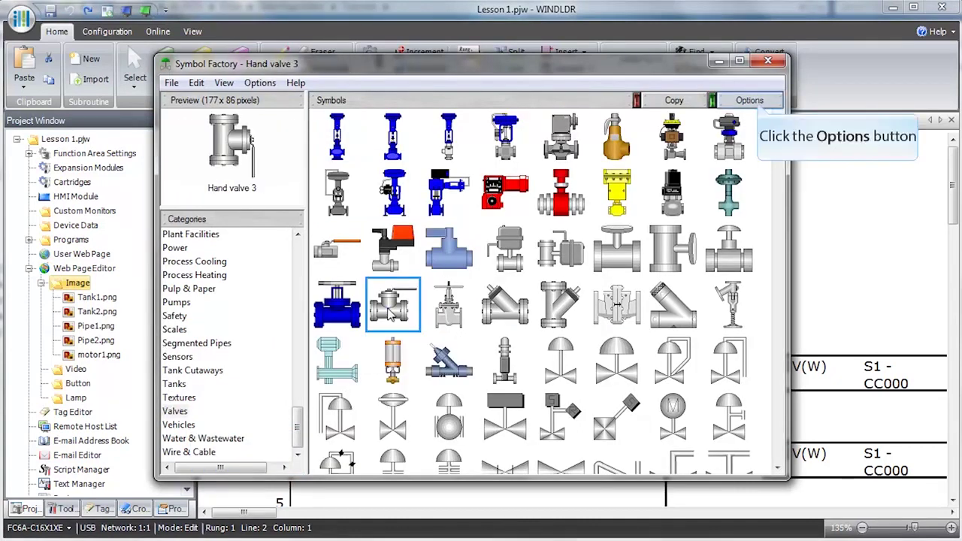
- Set the hand valve's flip to Vertical and rotation to 90, and add it to the Image folder as Valve
left_click(758, 105)
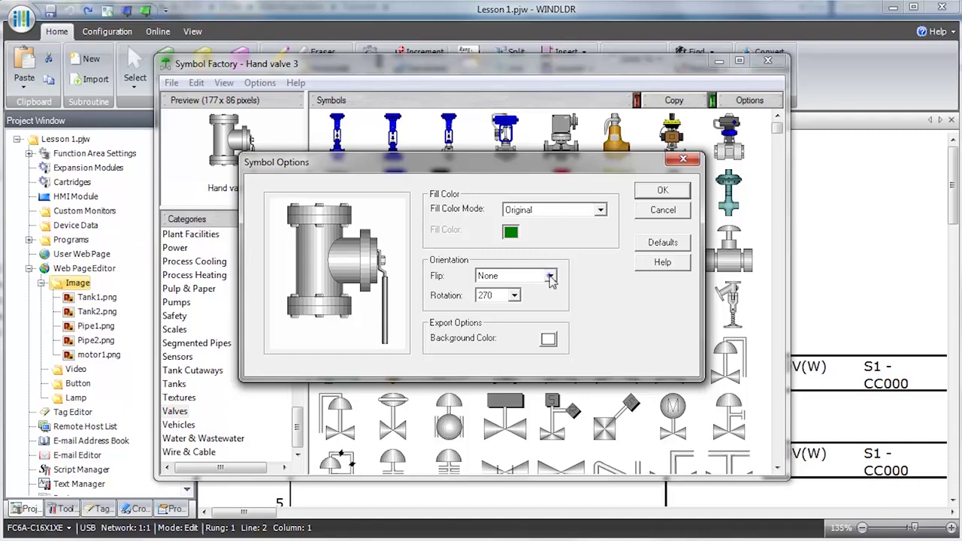
left_click(551, 278)
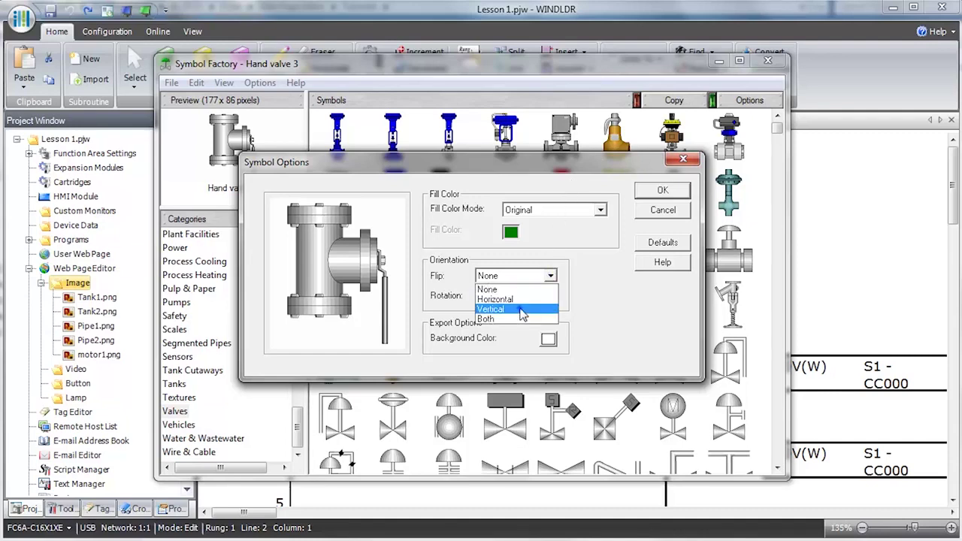
left_click(519, 309)
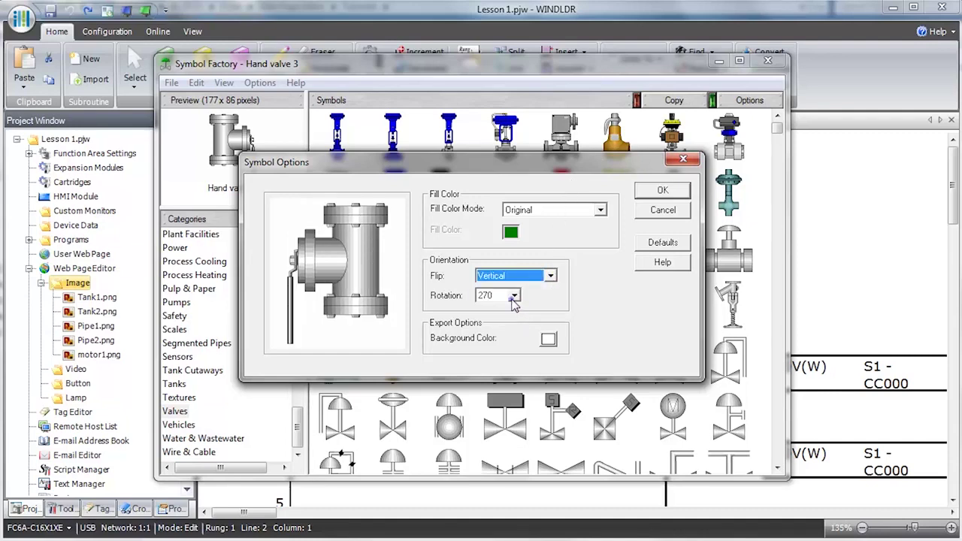
left_click(513, 299)
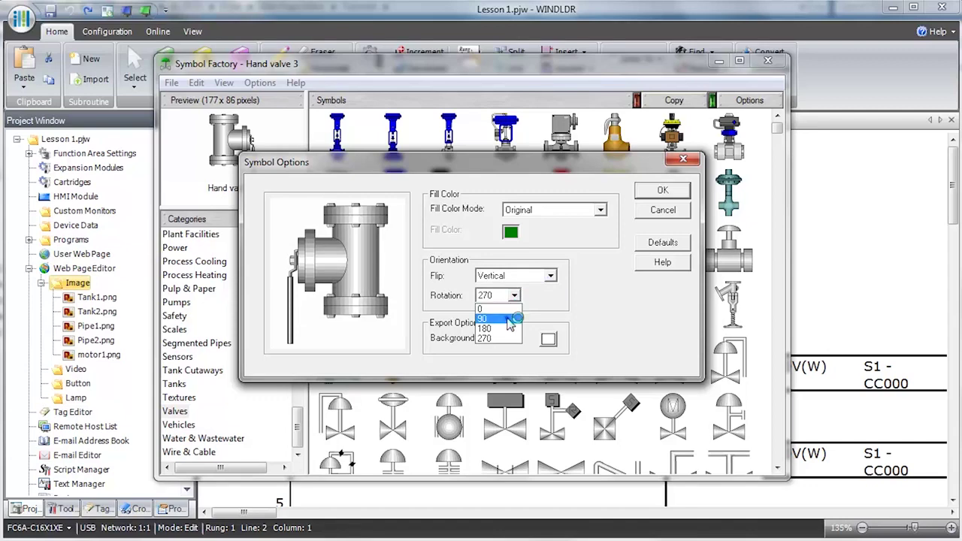
left_click(510, 321)
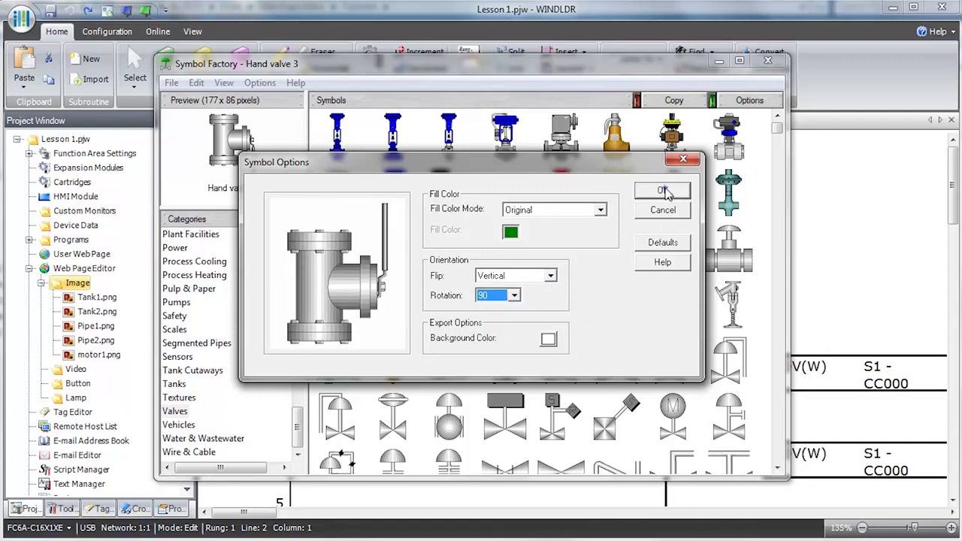
left_click(664, 191)
type("Valve")
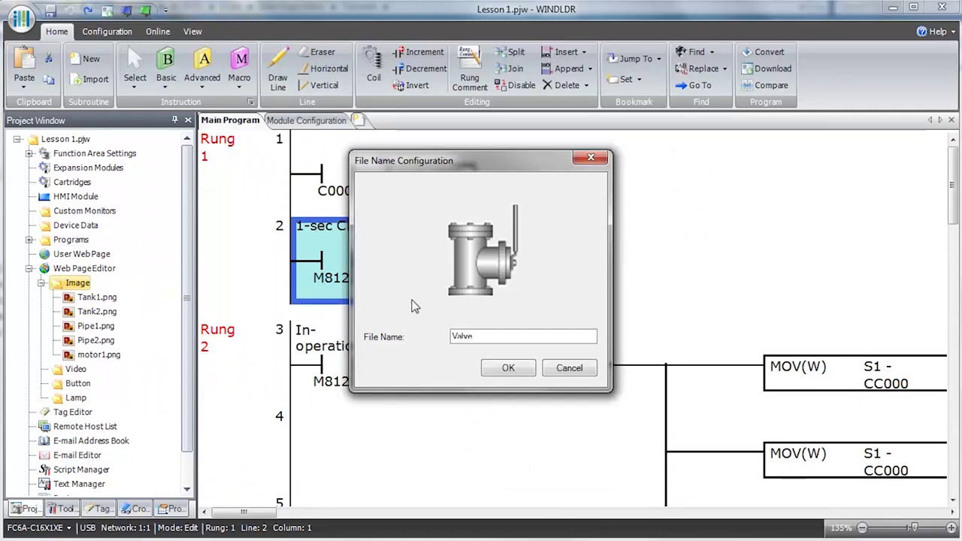
left_click(518, 370)
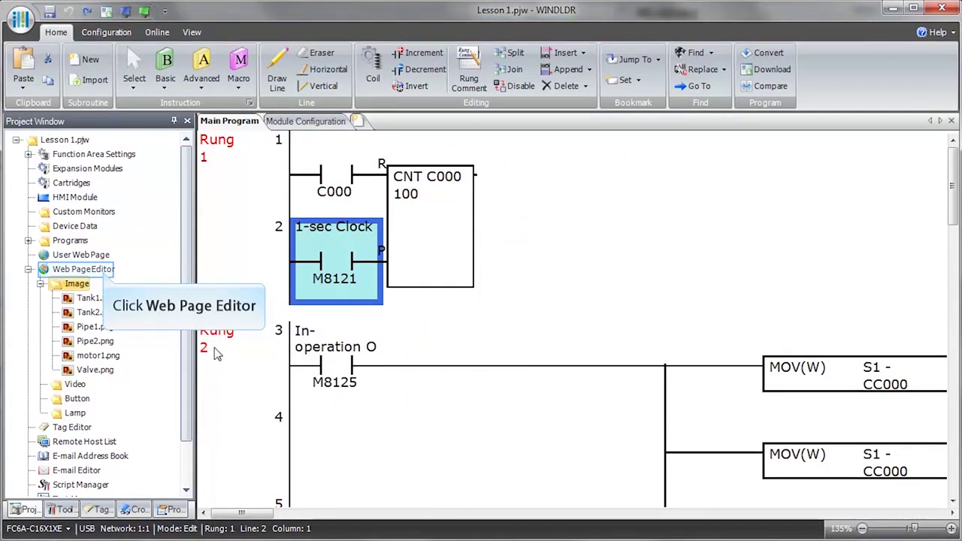
- Open the Web Page Editor and place a Text Input component near the page's upper middle, at about x 290, y 55
double_click(103, 274)
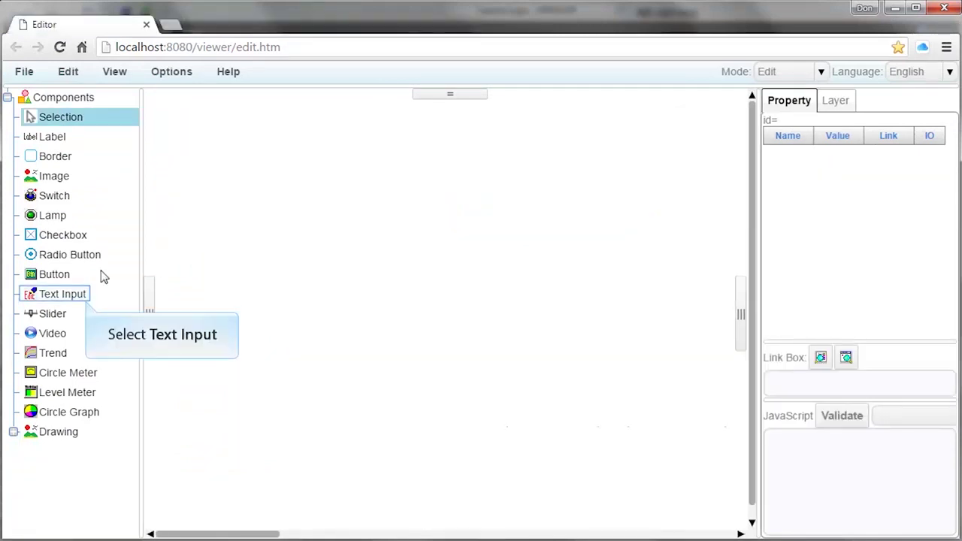
left_click(73, 298)
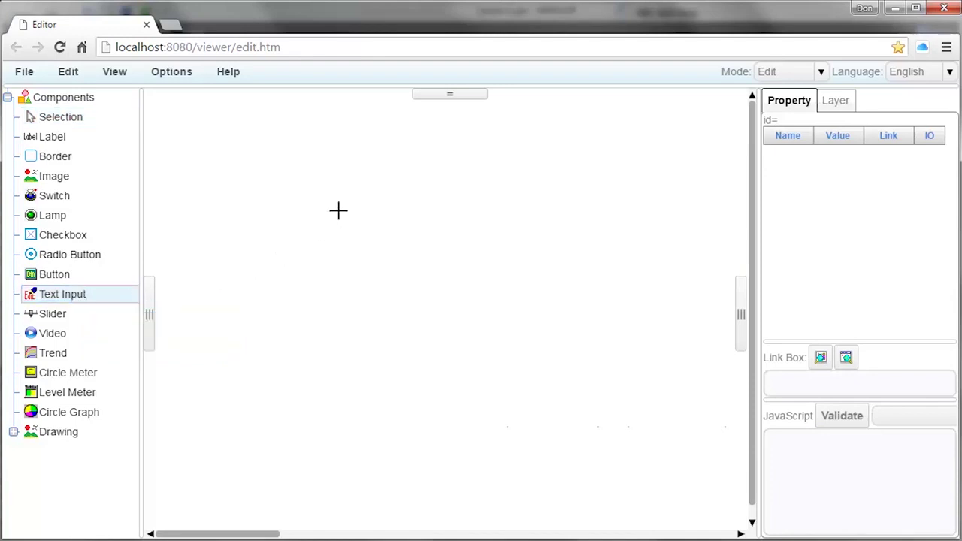
left_click(363, 132)
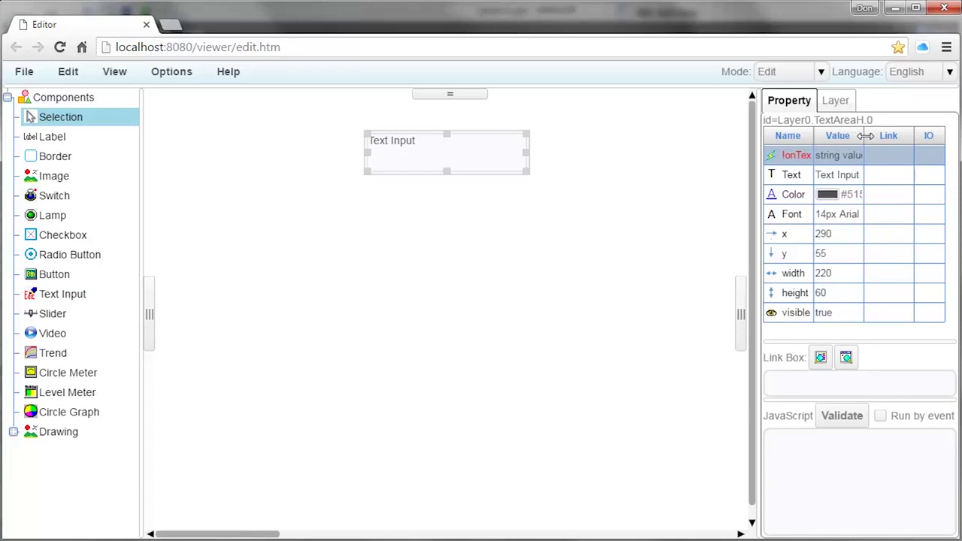
- Widen the property table's Value column slightly and set the text input's text to "System Status"
left_click_drag(864, 136, 870, 138)
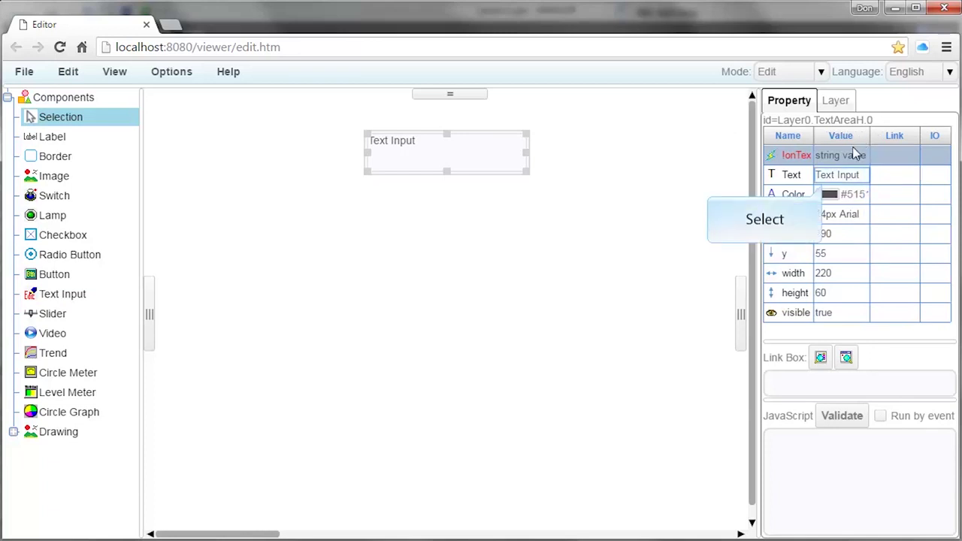
left_click(852, 175)
type("Sy")
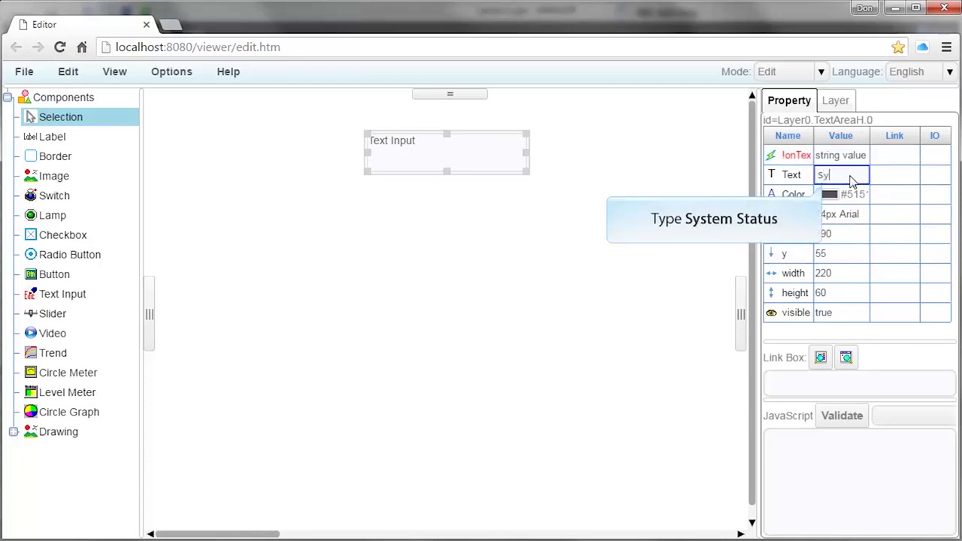
type("stem Status")
key("Return")
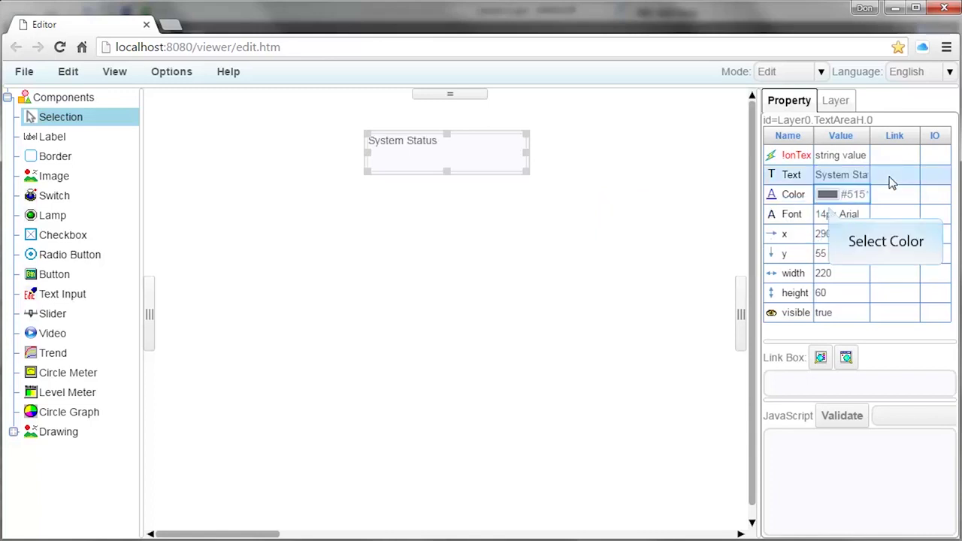
- Set the System Status text color to #F15D87
left_click(837, 195)
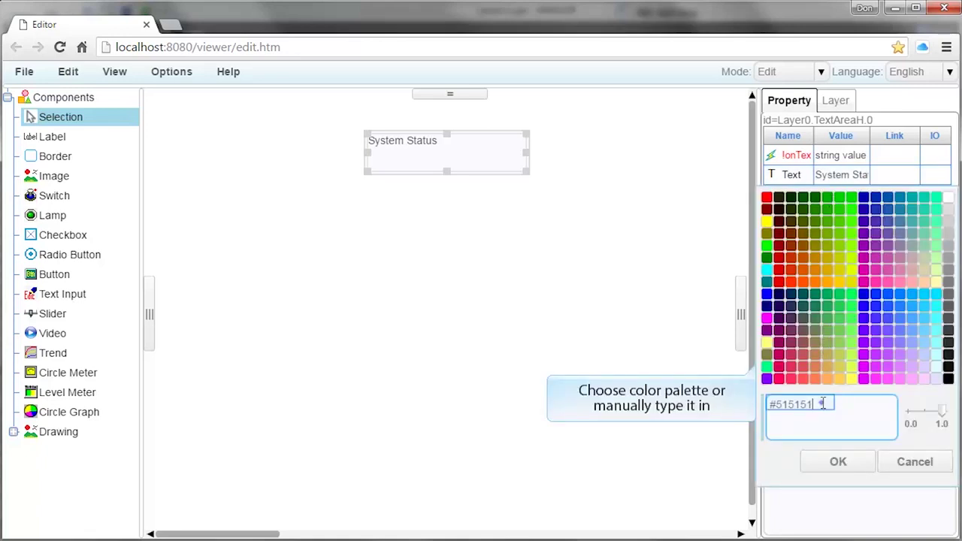
key("BackSpace")
key("BackSpace")
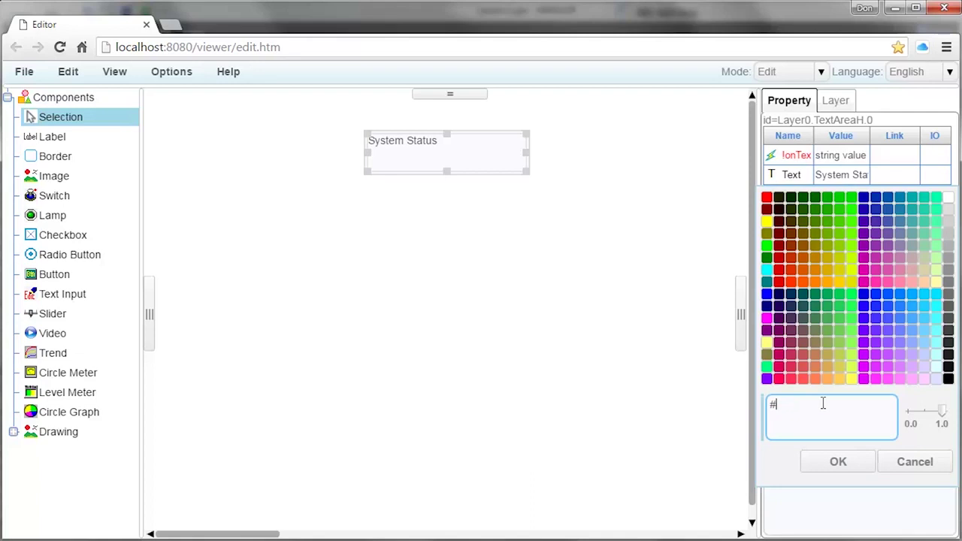
type("F15D87")
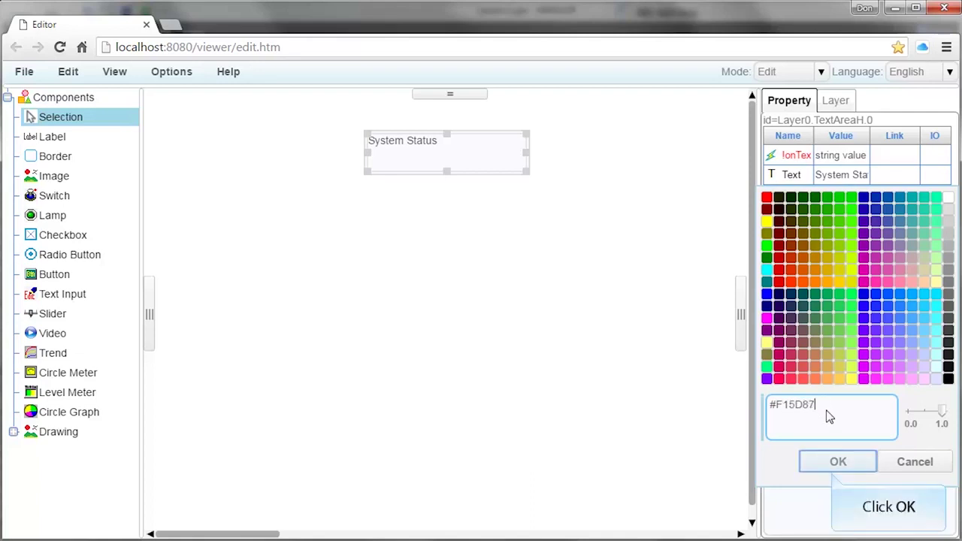
left_click(834, 464)
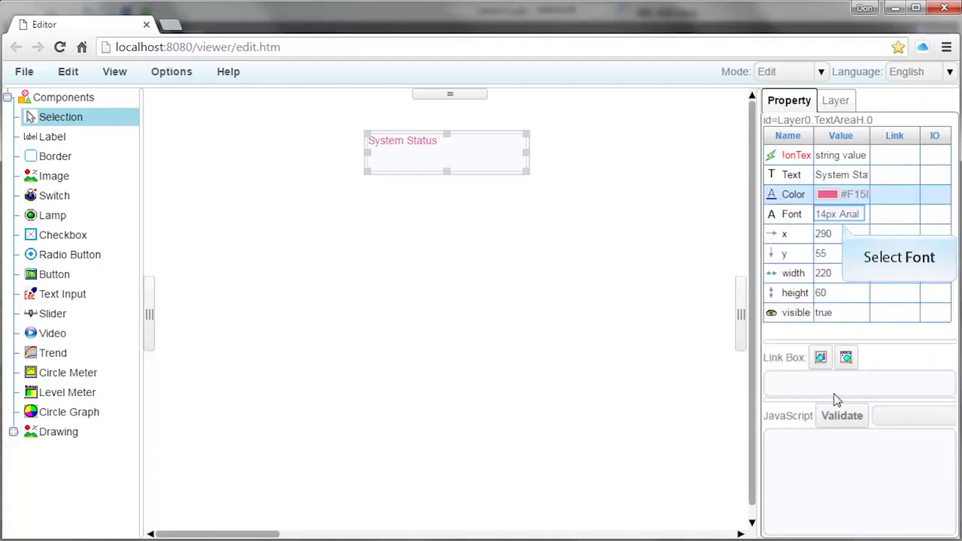
- Set the System Status text's font size to 36 px
left_click(838, 215)
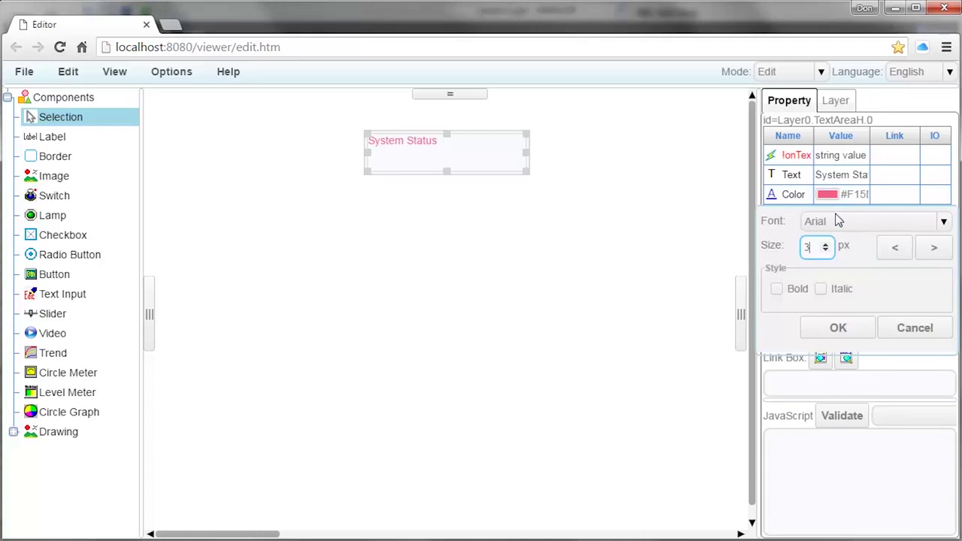
type("36")
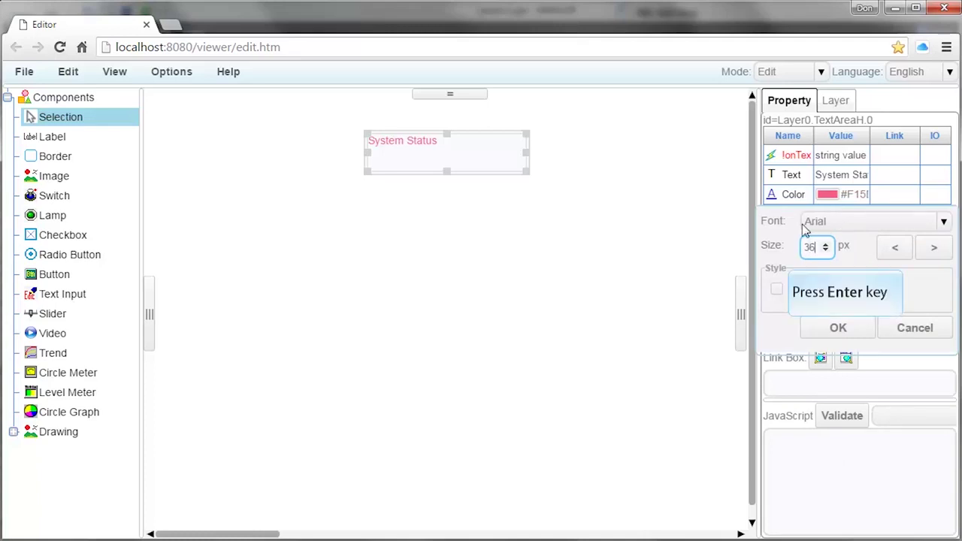
key("Return")
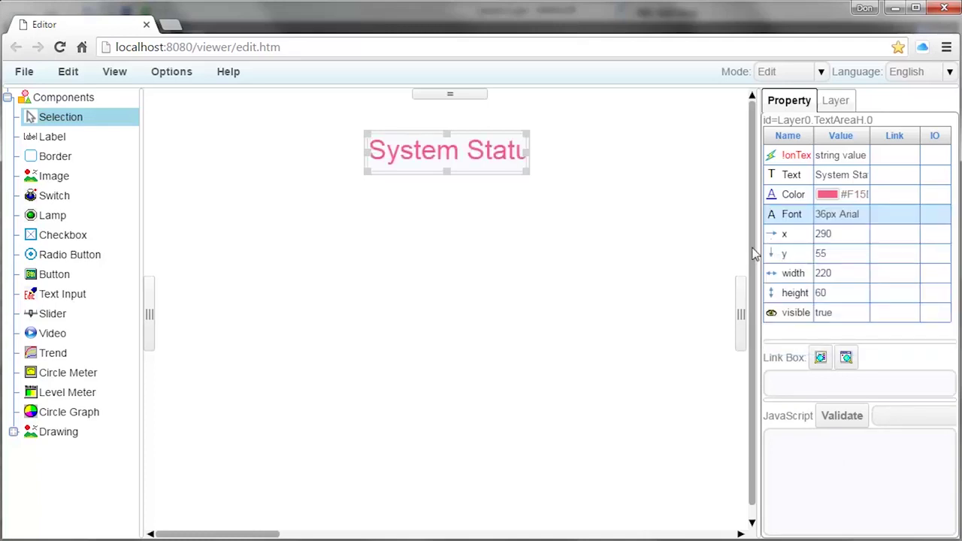
- Widen the System Status text box to about 255 so the whole title fits
left_click(561, 212)
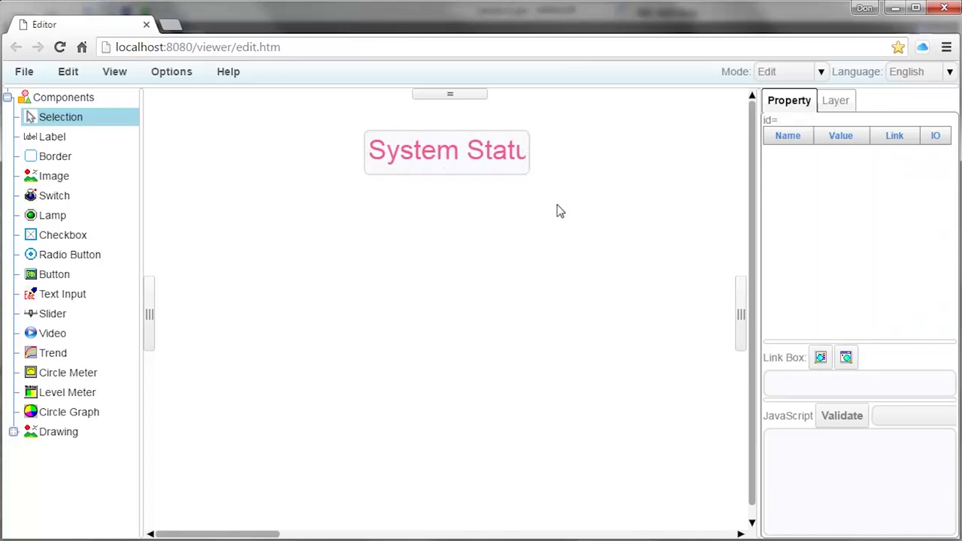
left_click(524, 146)
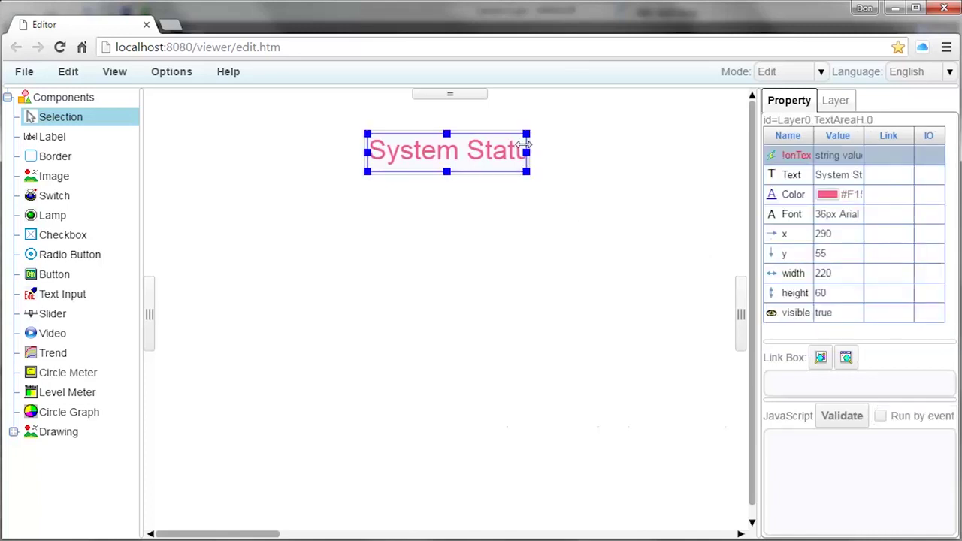
left_click_drag(528, 151, 556, 153)
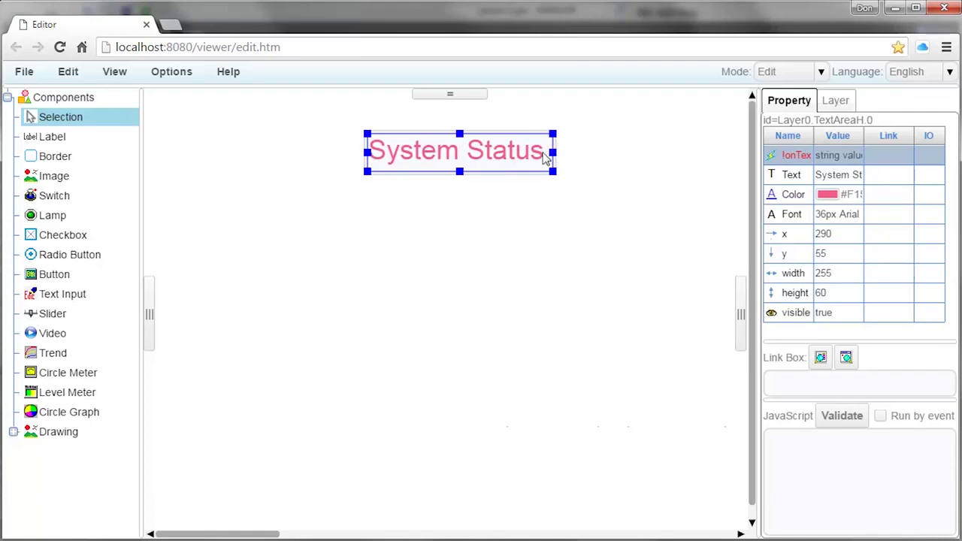
left_click(464, 197)
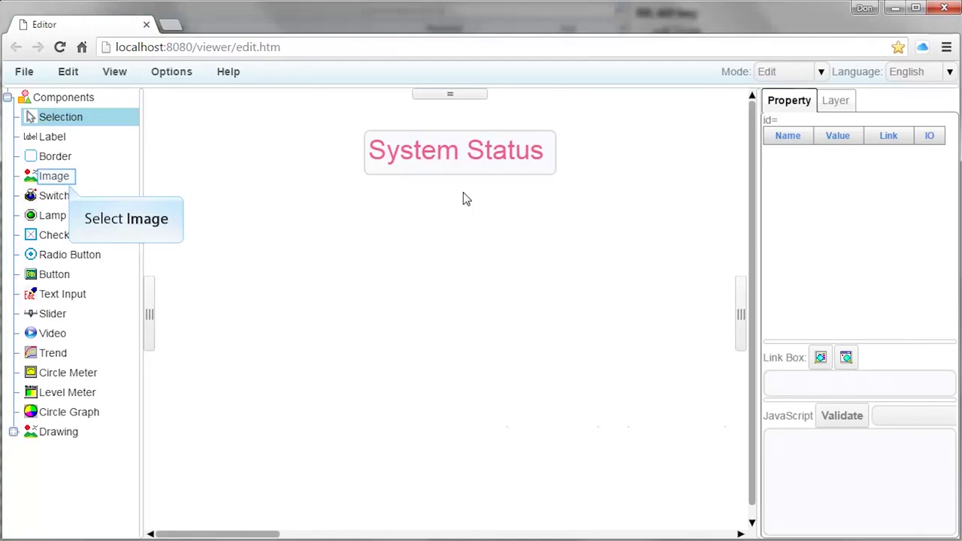
- Draw an Image component about 90 by 95 below and left of the title and set its imgOff picture to Tank1.png
left_click(52, 179)
left_click_drag(176, 208, 243, 280)
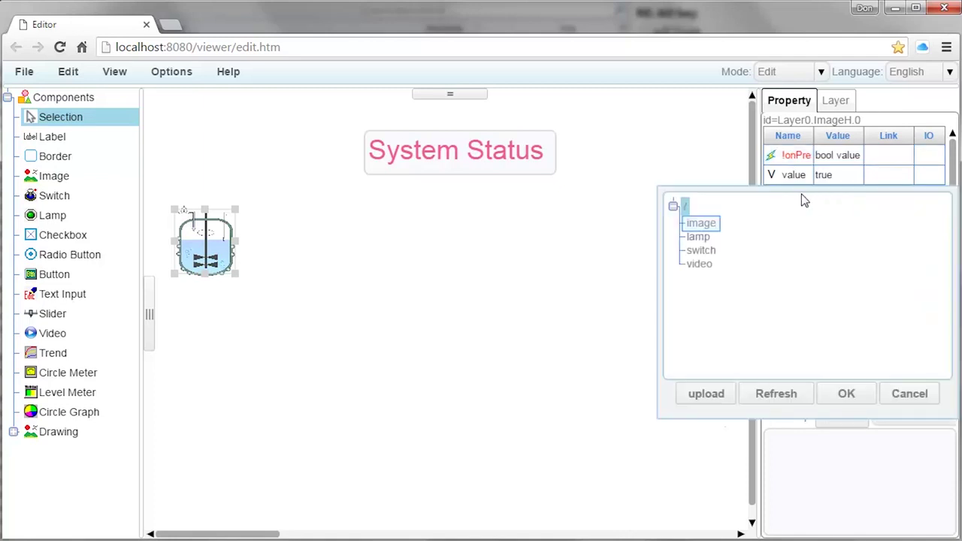
left_click(699, 224)
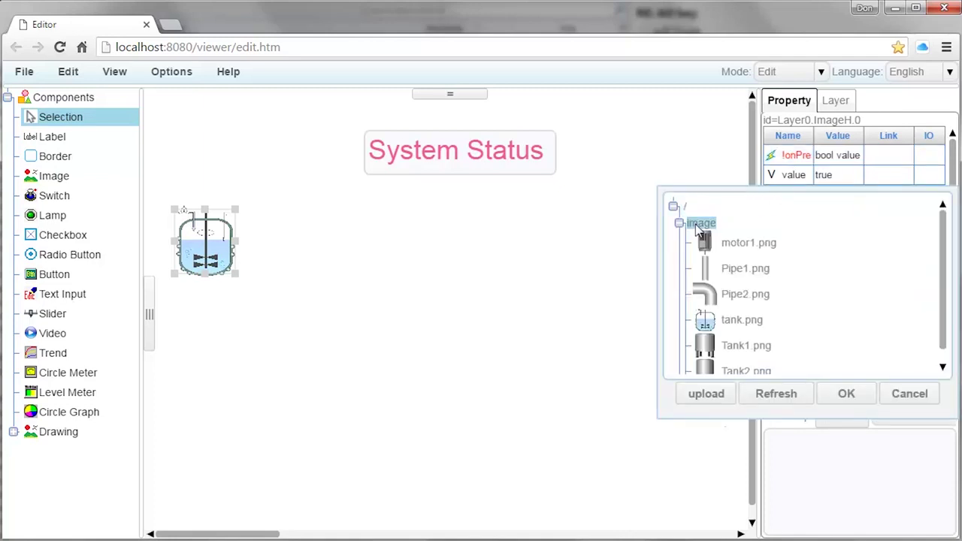
left_click_drag(939, 273, 942, 307)
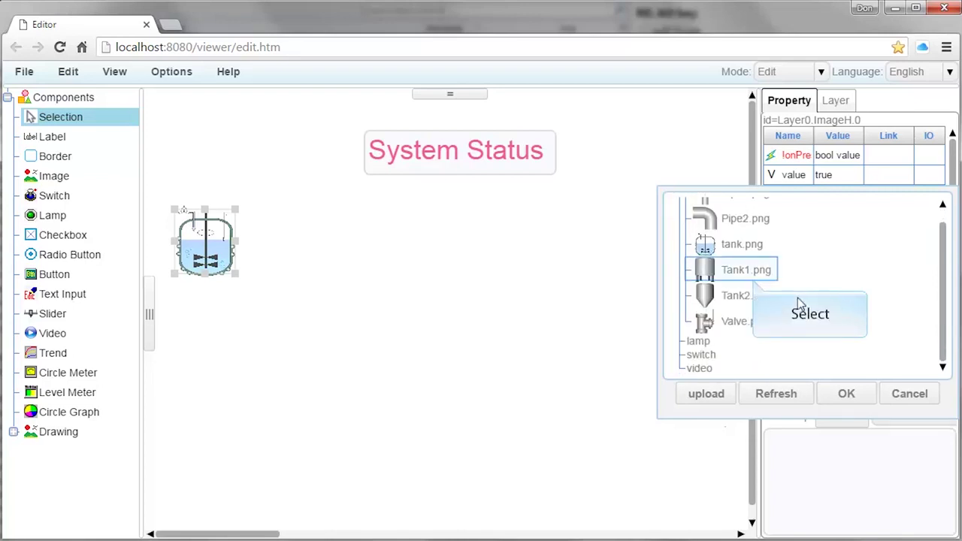
left_click(741, 272)
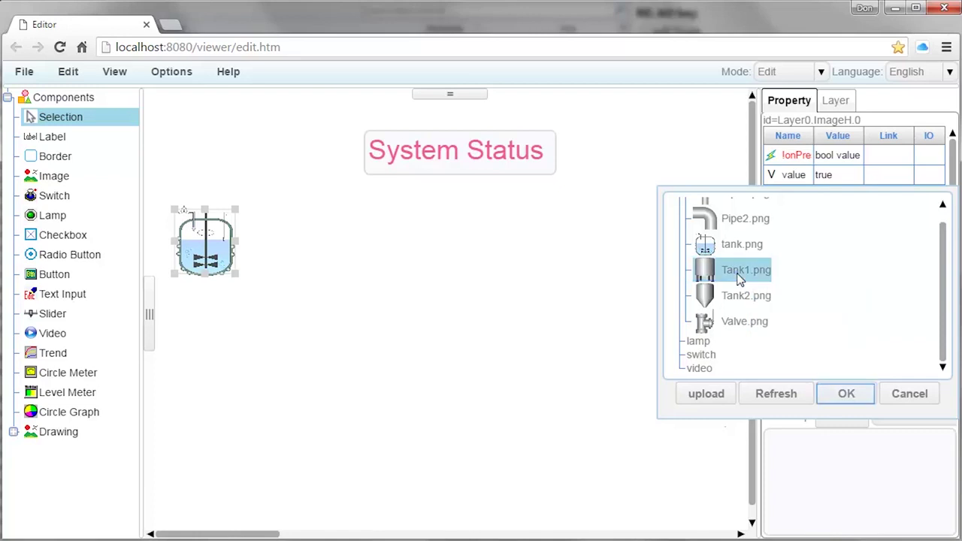
left_click(845, 394)
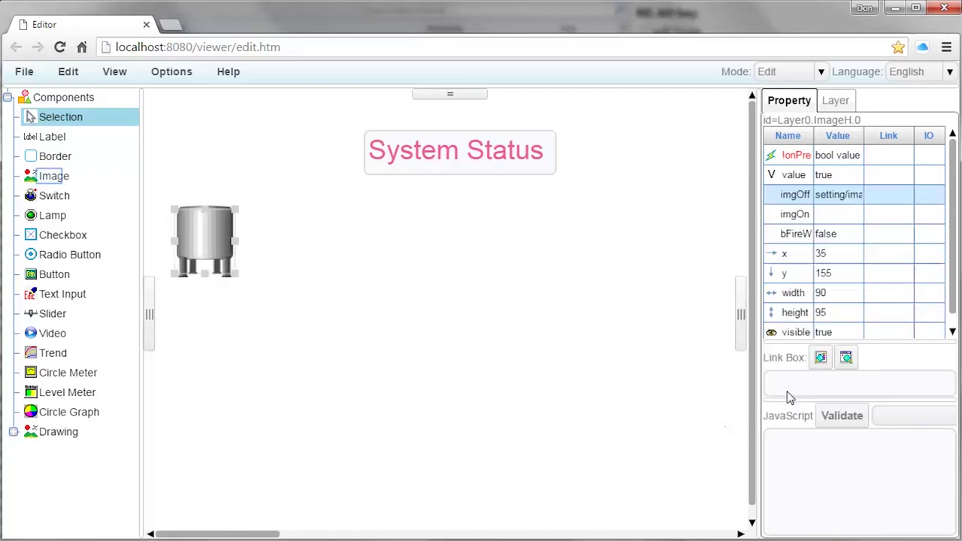
- Draw a second Image component about 80 by 90 beside the legged tank, with its upper edge level with that tank
left_click(53, 176)
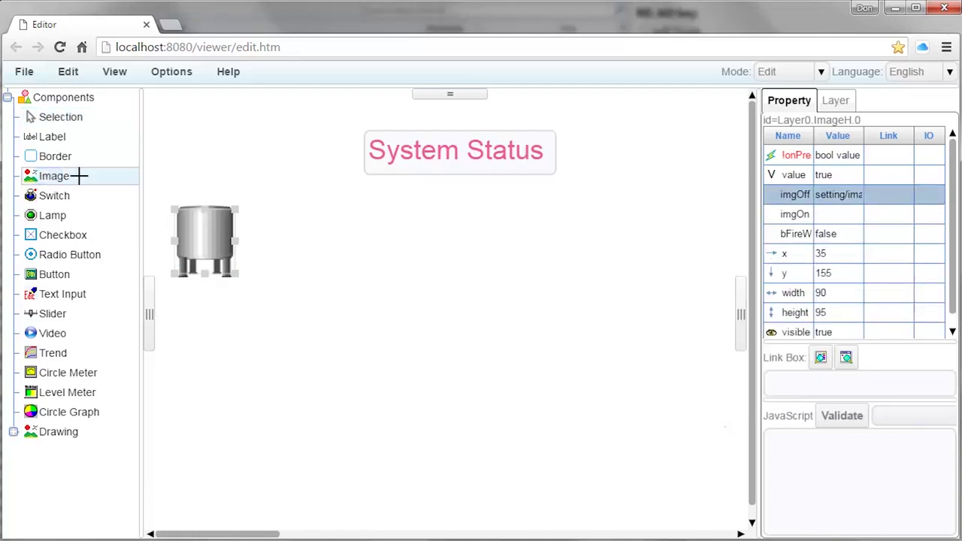
left_click_drag(286, 208, 373, 283)
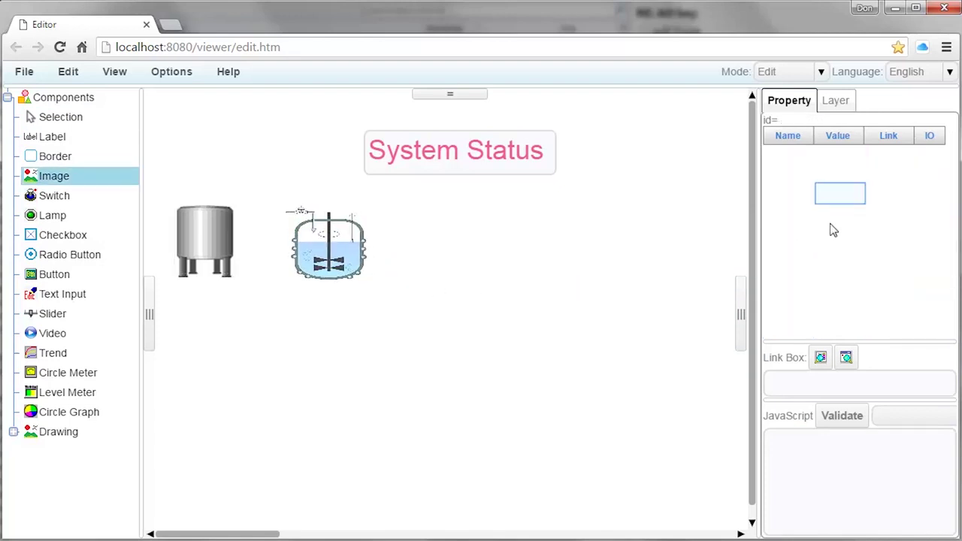
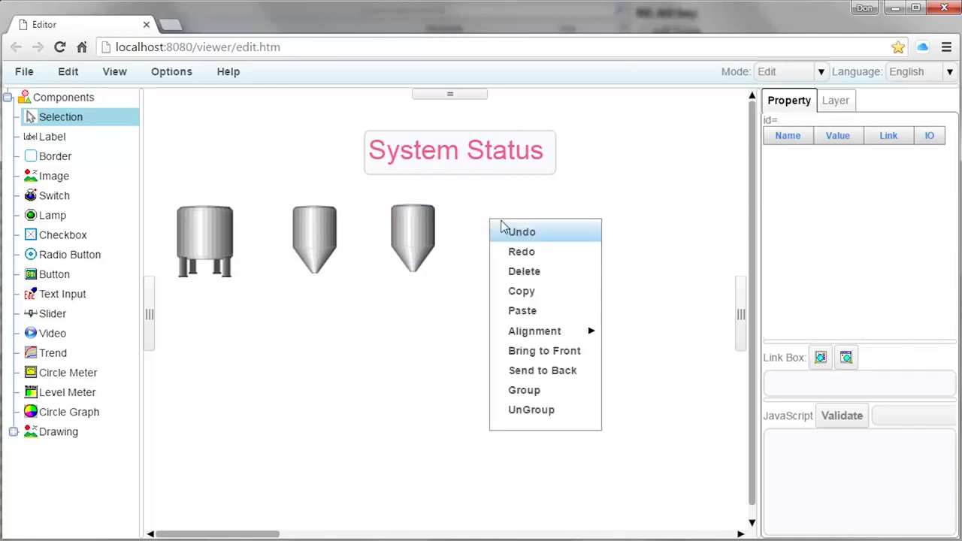
- Paste another copy of the cone-bottom tank and place it fourth in the tank row at about x 452, y 153
left_click(535, 311)
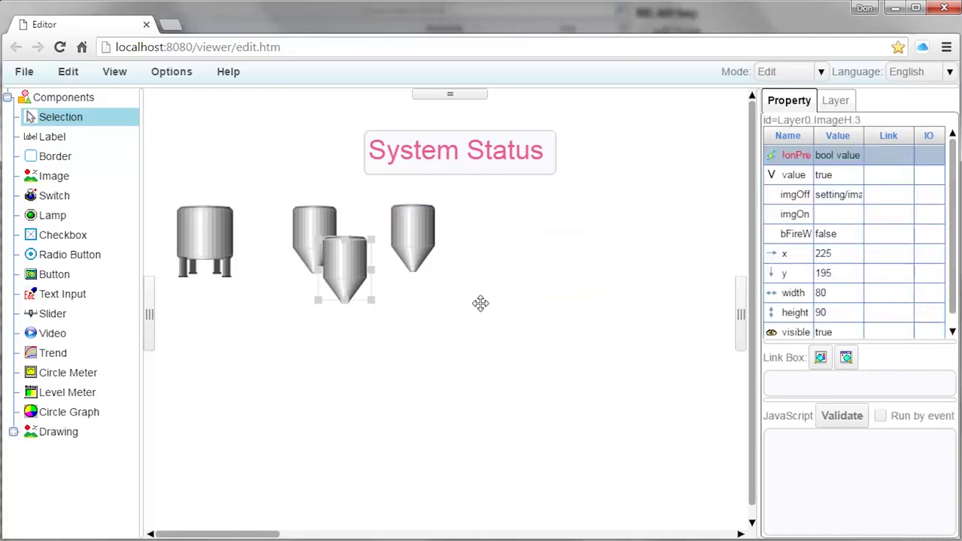
left_click_drag(350, 265, 522, 235)
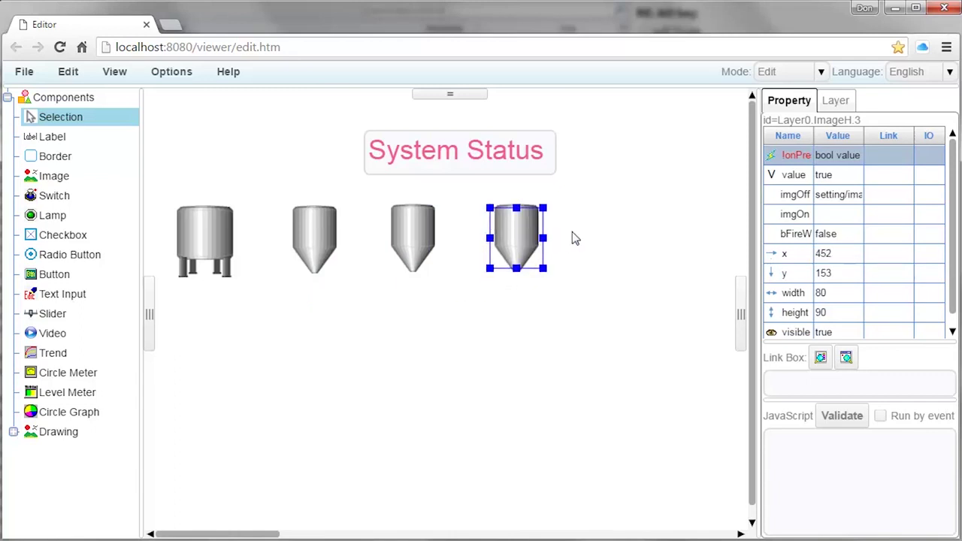
left_click(603, 228)
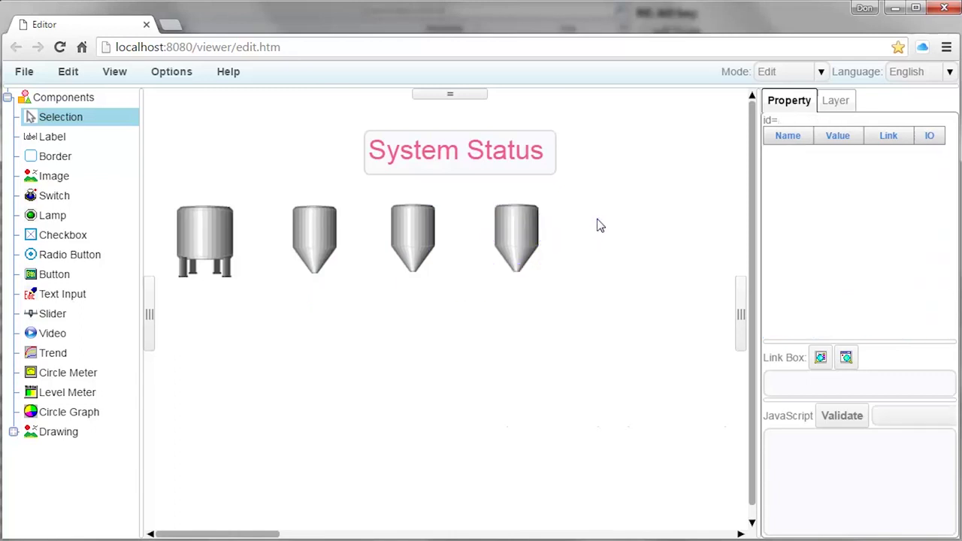
- Paste one more copy of the cone-bottom tank and place it at the end of the tank row, at about x 578, y 154
right_click(598, 217)
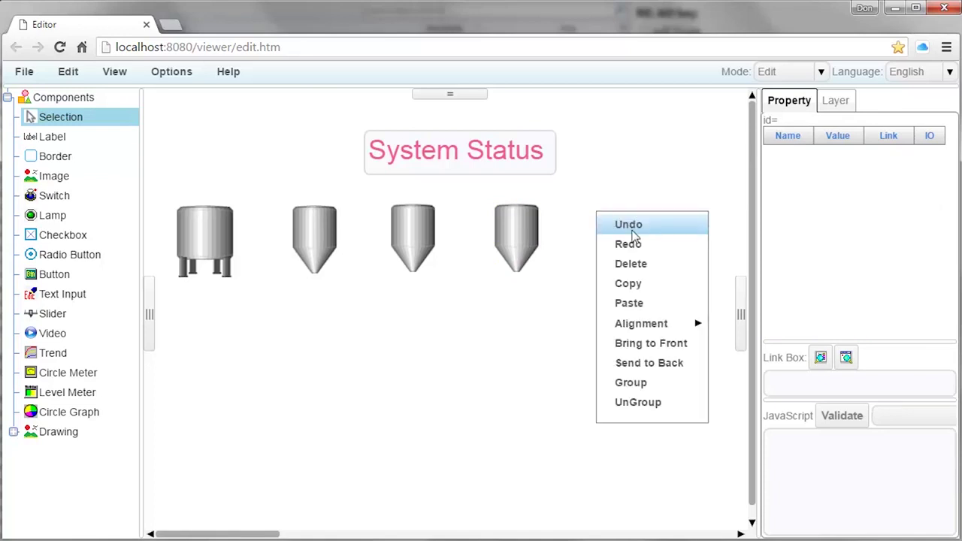
left_click(630, 303)
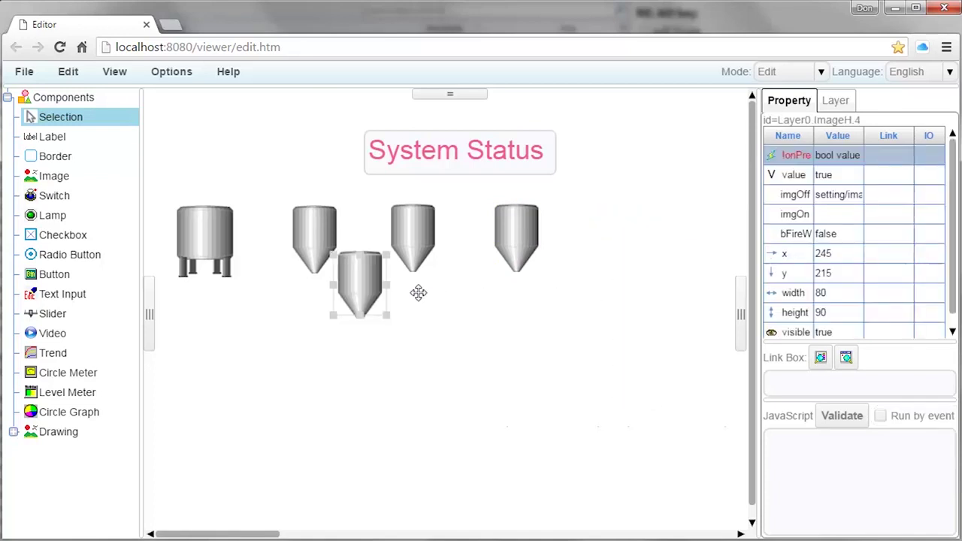
left_click(366, 283)
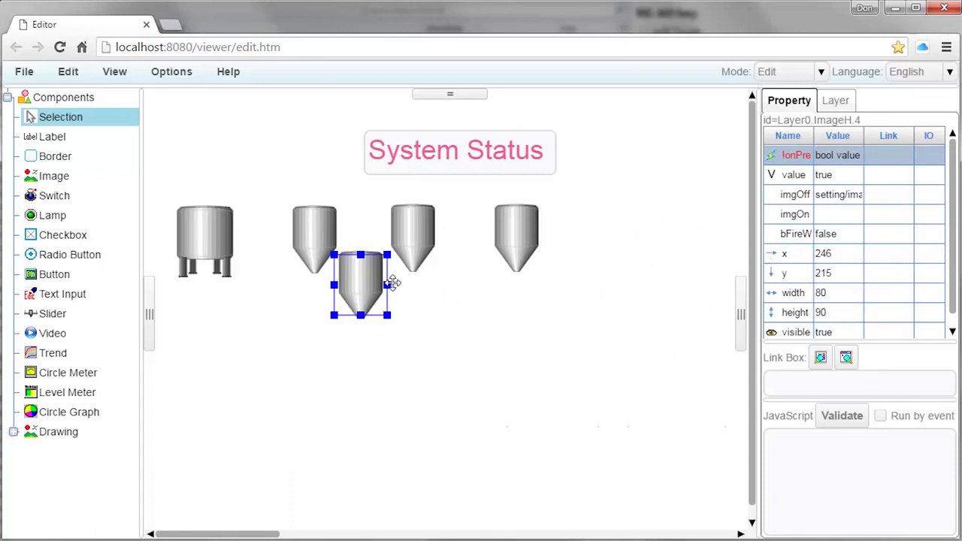
left_click_drag(392, 283, 618, 237)
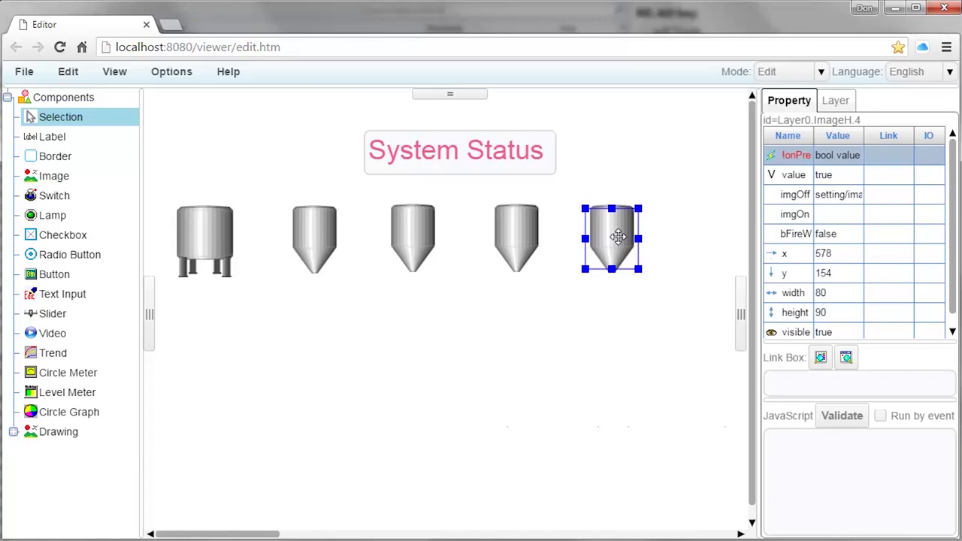
left_click(548, 311)
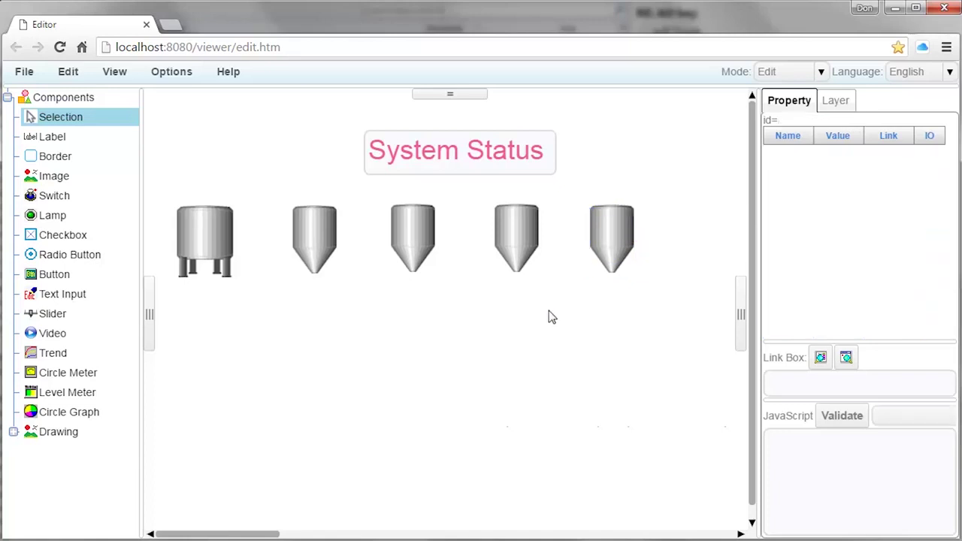
- Set the y coordinate of the legged tank to 160
left_click(215, 236)
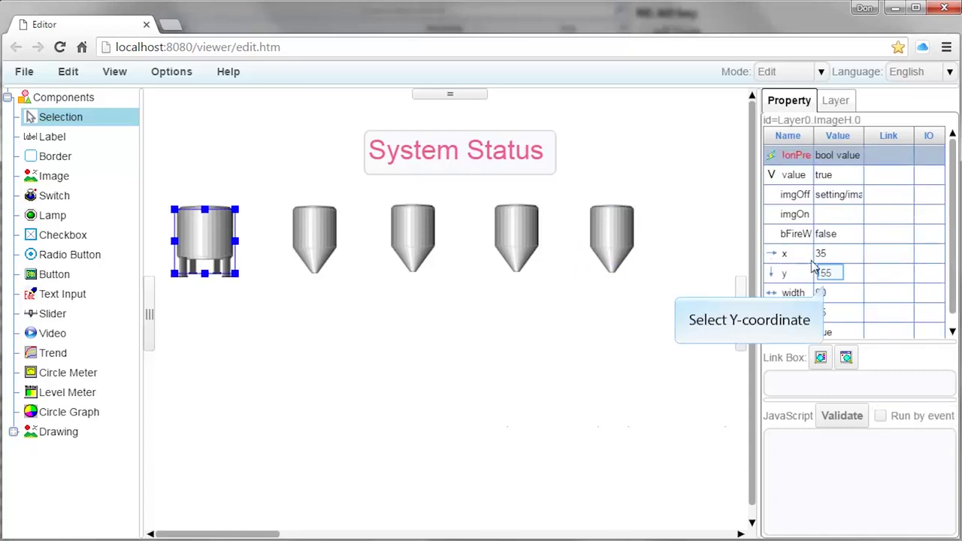
left_click(830, 273)
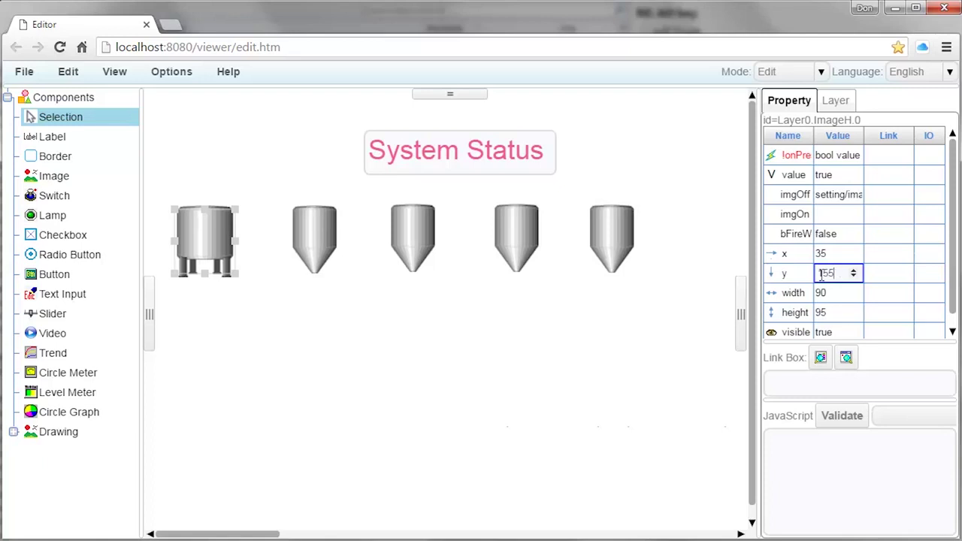
key("BackSpace")
key("BackSpace")
type("60")
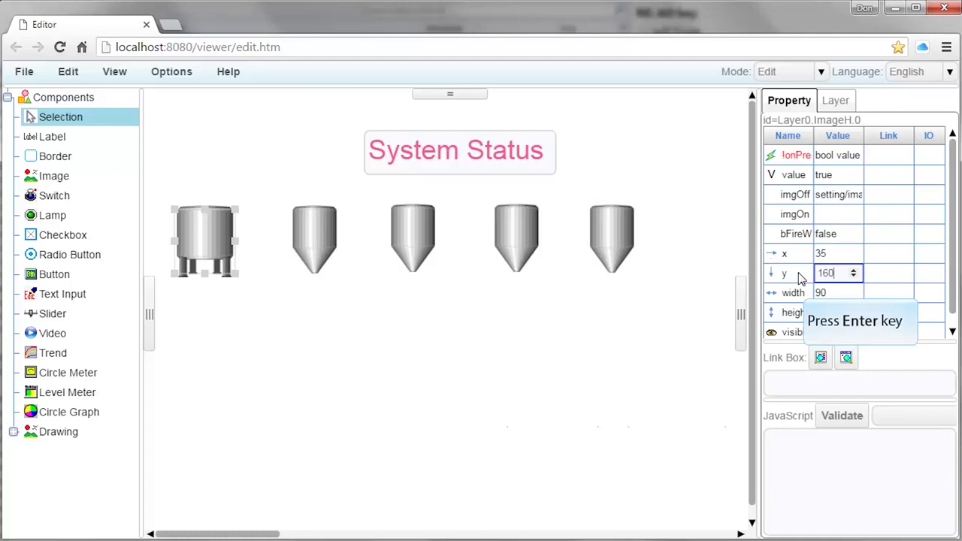
key("Return")
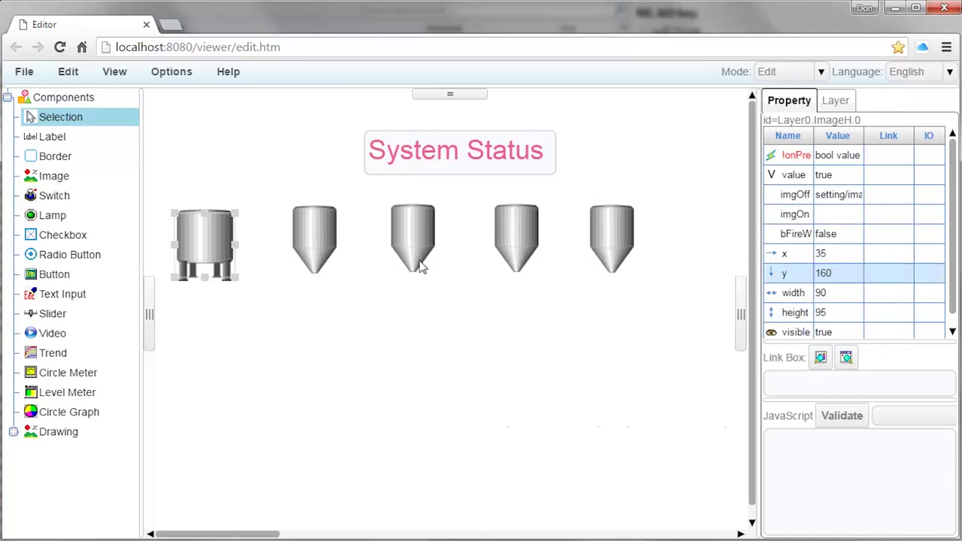
- Set the y coordinate of the second tank and the remaining cone-bottom tanks to 160 so the row lines up
left_click(315, 237)
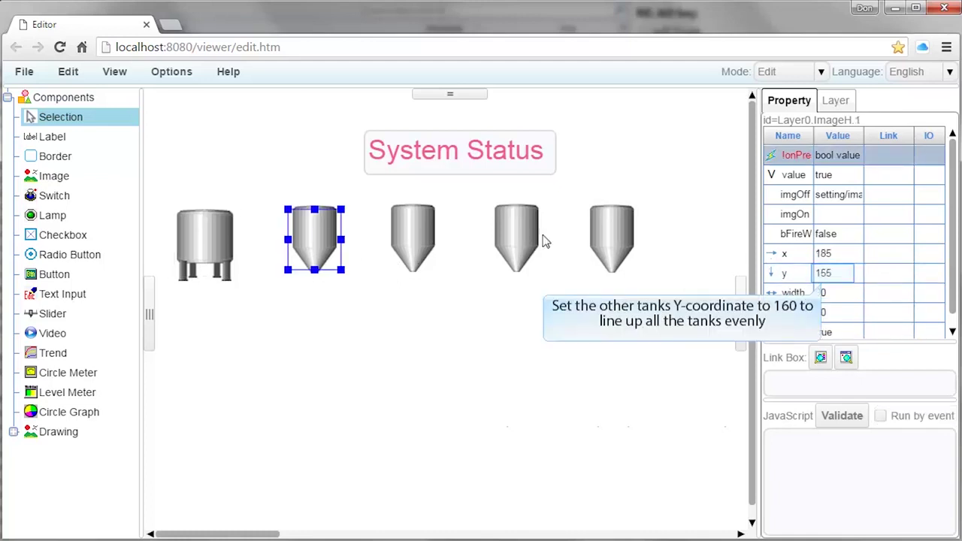
left_click(834, 275)
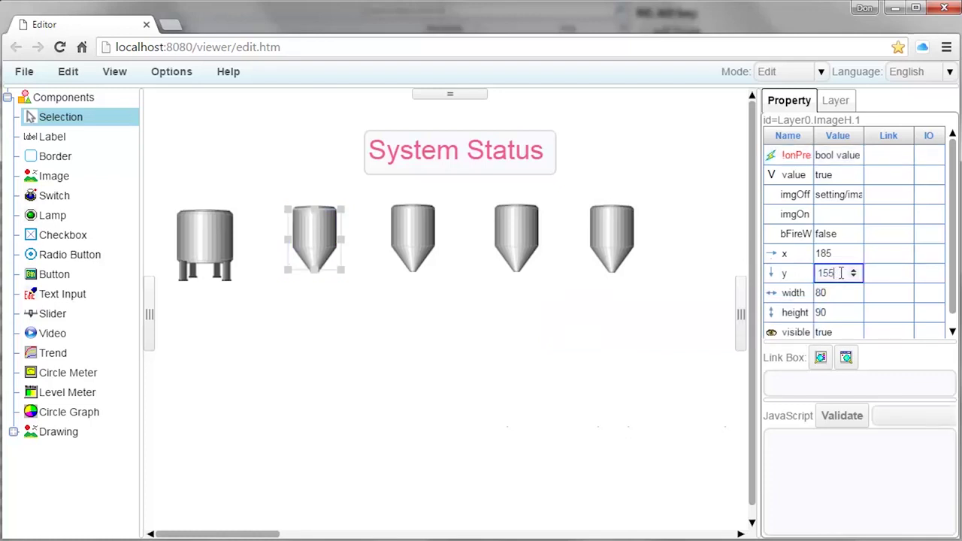
key("BackSpace")
key("BackSpace")
type("6")
key("Return")
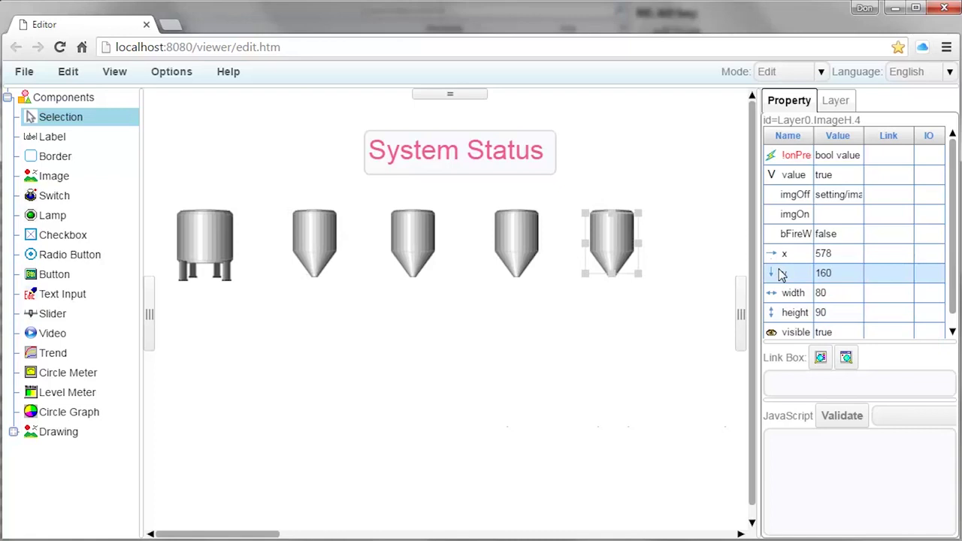
left_click(739, 279)
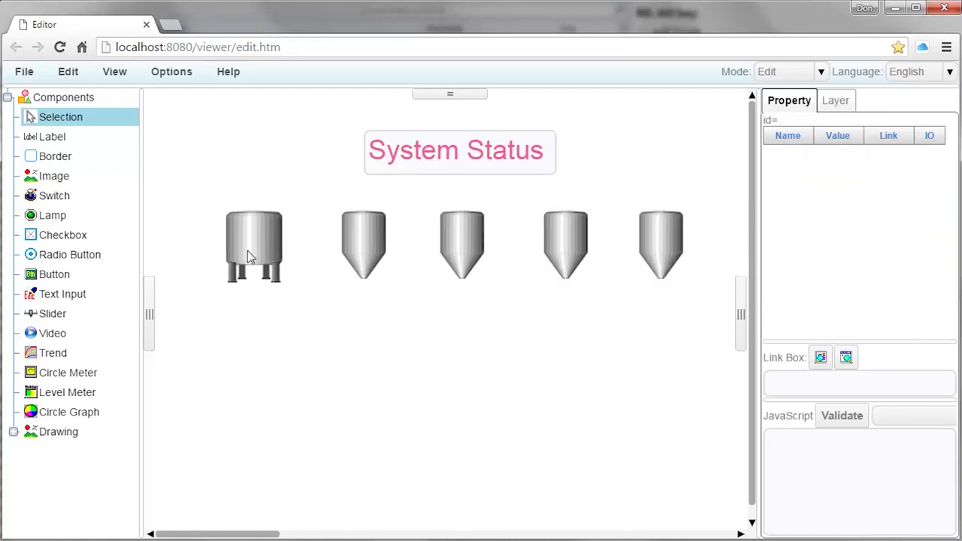
- Draw an Image component below the gap between the first two tanks and set its imgOff picture to Pipe2.png
left_click(54, 178)
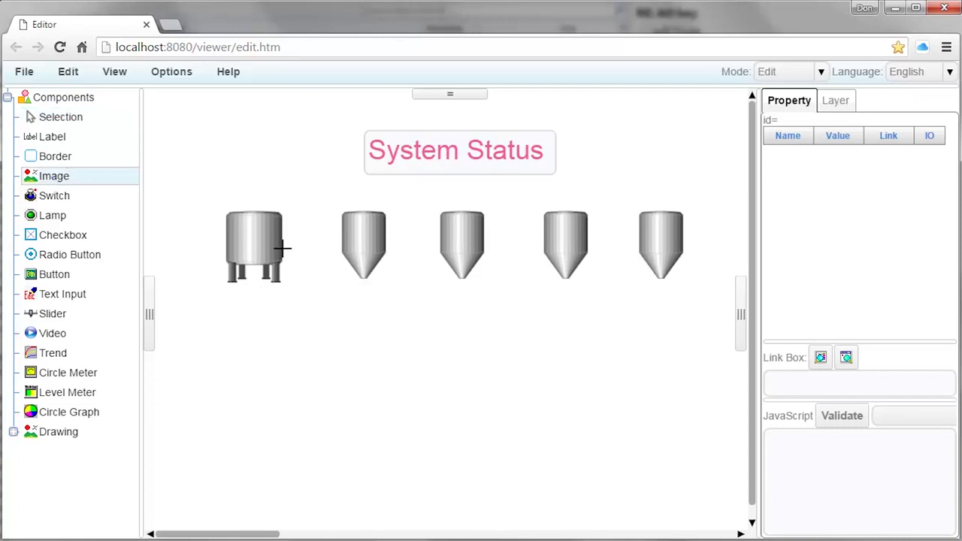
left_click_drag(298, 301, 349, 361)
left_click(847, 195)
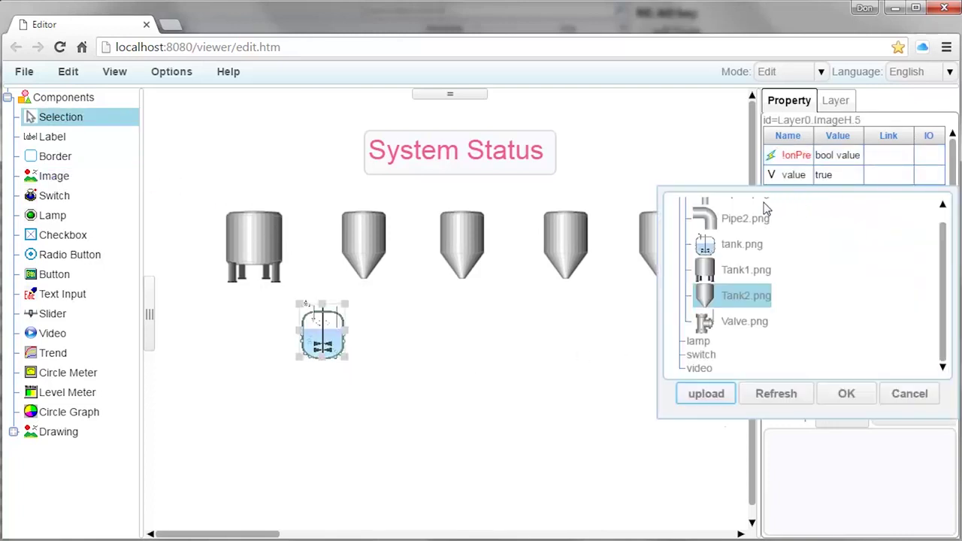
left_click(744, 219)
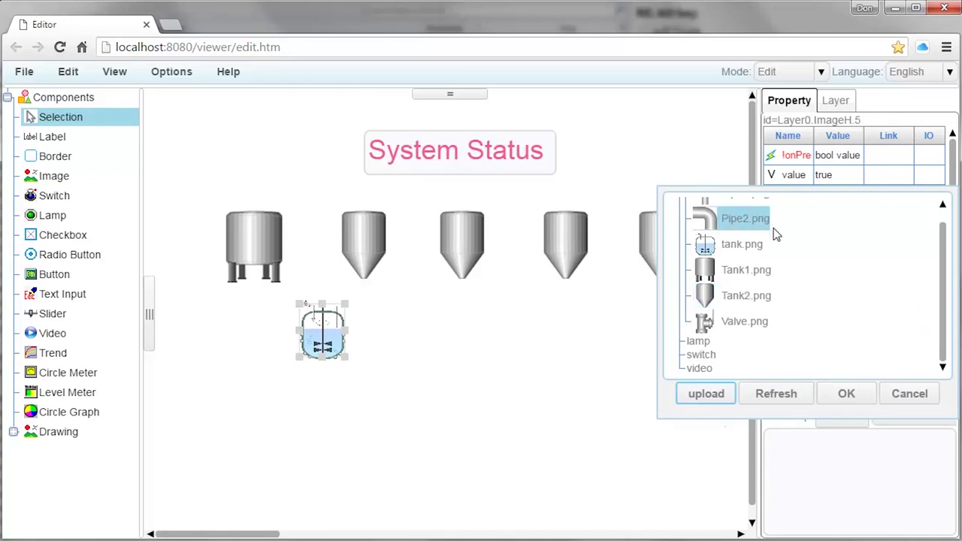
left_click(847, 398)
- Shrink the elbow pipe to about 30 by 40 and attach it to the right side of the legged tank
left_click_drag(344, 353, 316, 324)
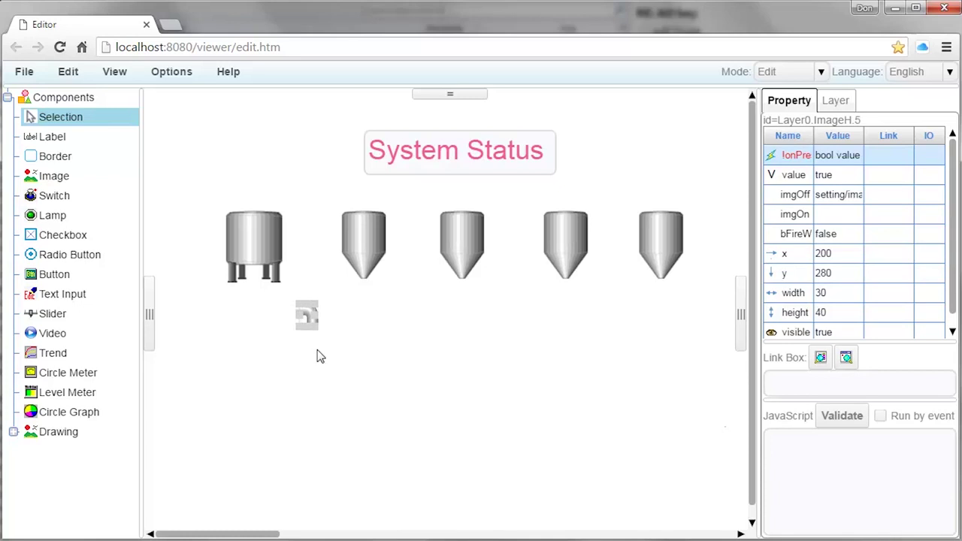
left_click(307, 314)
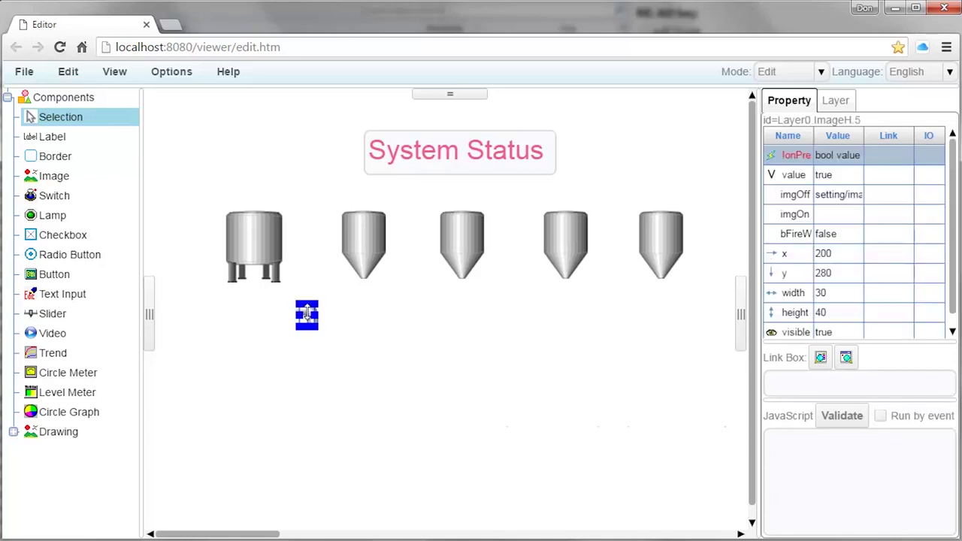
left_click_drag(307, 311, 292, 249)
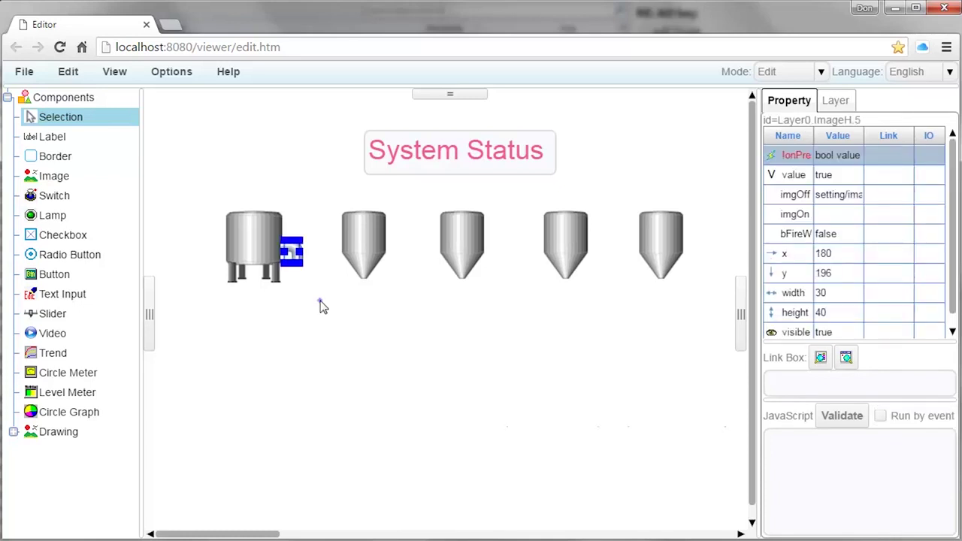
left_click(320, 305)
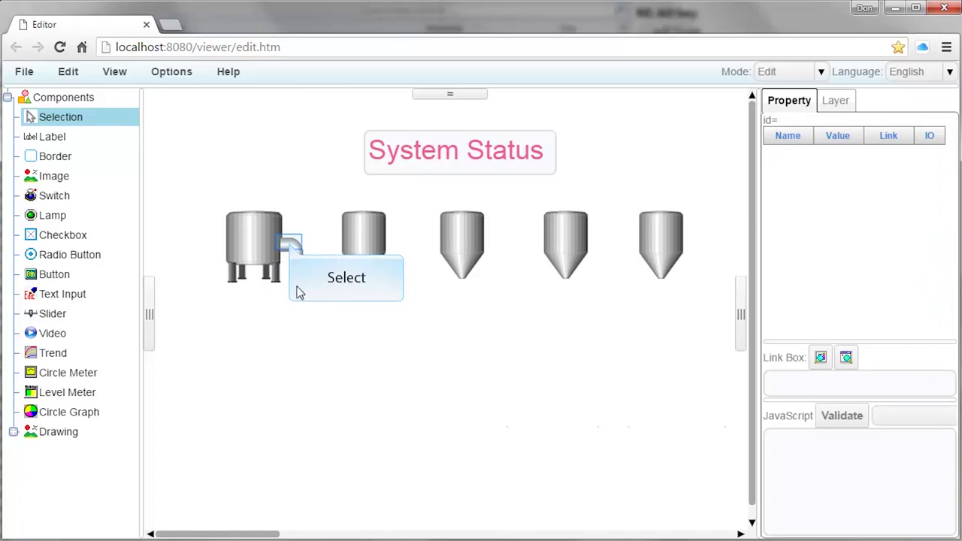
- Reduce the elbow pipe to about 25 by 35 and keep it against the legged tank at about x 182, y 196
left_click(291, 247)
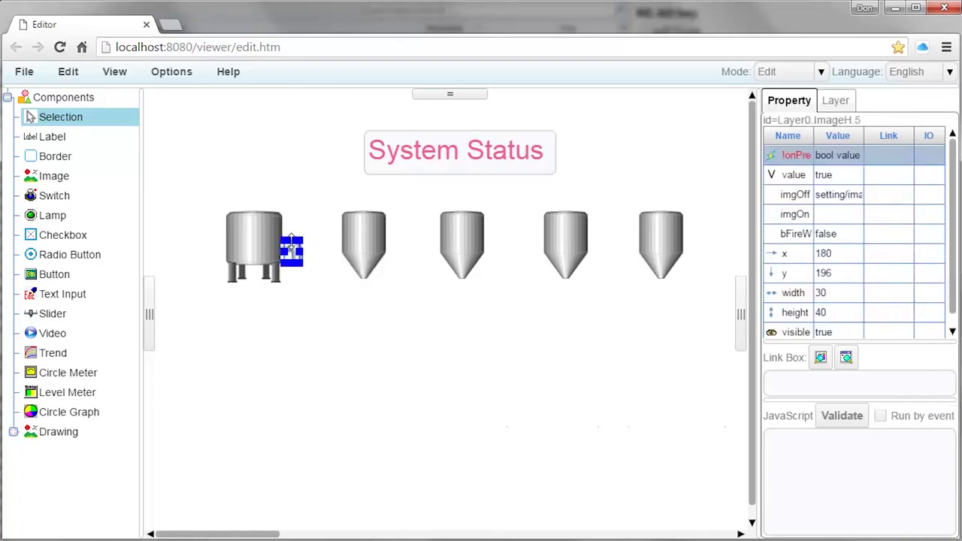
left_click_drag(301, 263, 298, 258)
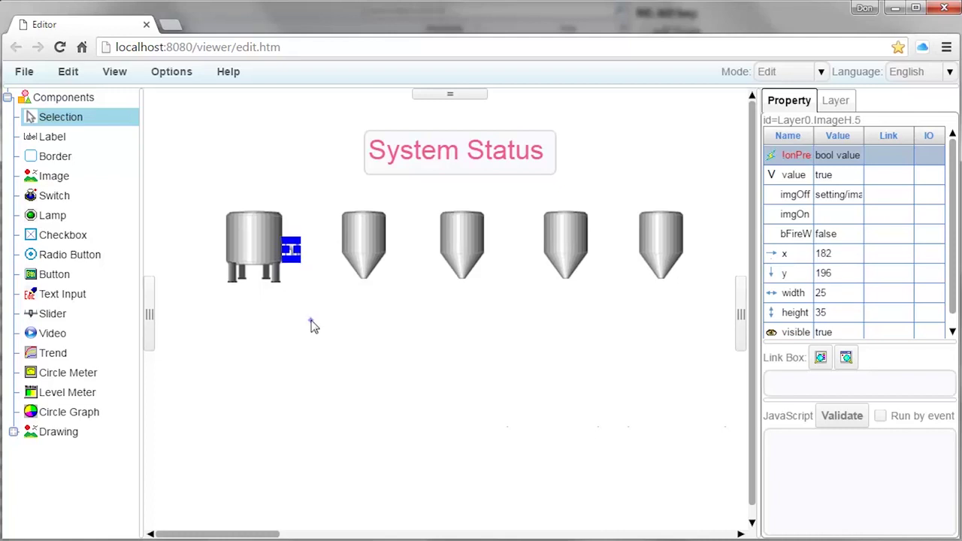
left_click(265, 325)
- Draw a tall Image component below the first two tanks and set its imgOff picture to Pipe1.png
left_click(64, 181)
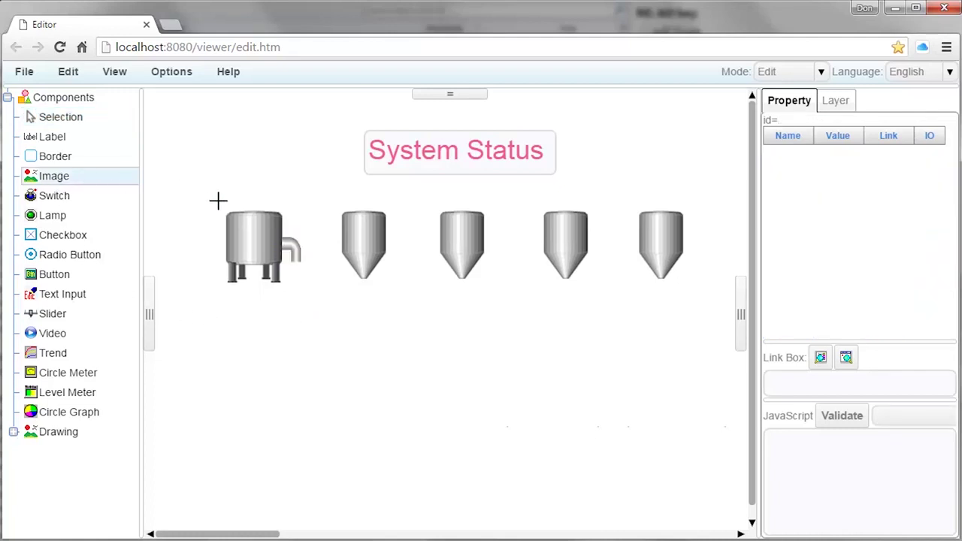
left_click_drag(329, 353, 365, 403)
left_click(856, 197)
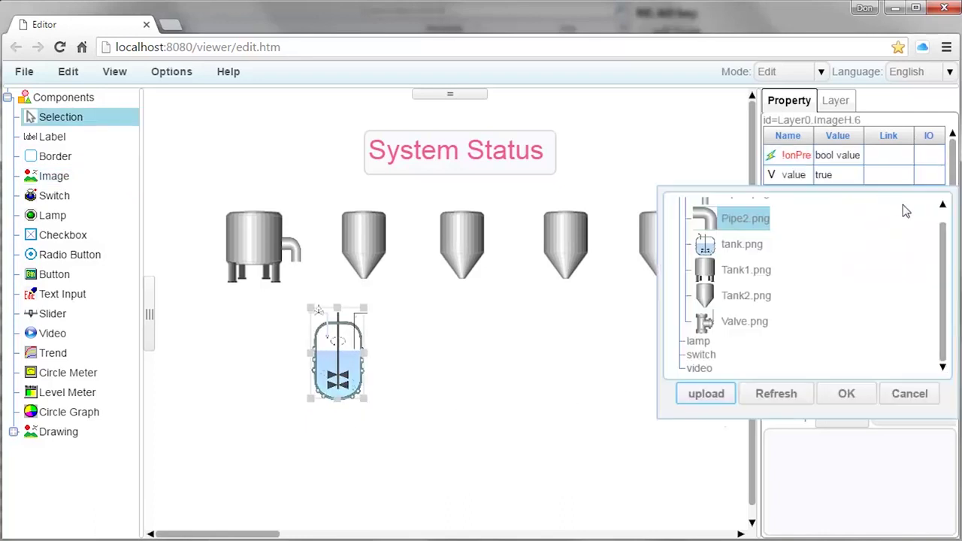
scroll(946, 277, "up", 2)
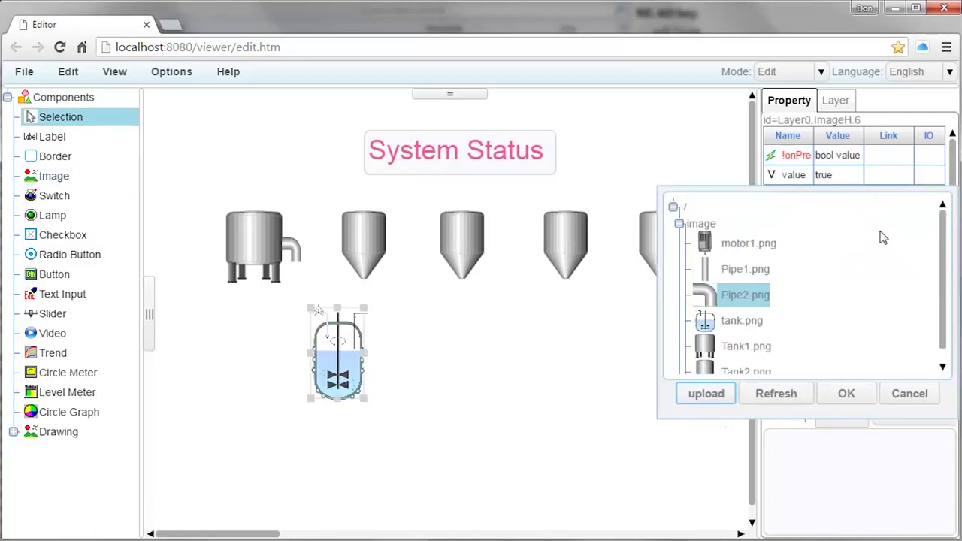
left_click(741, 275)
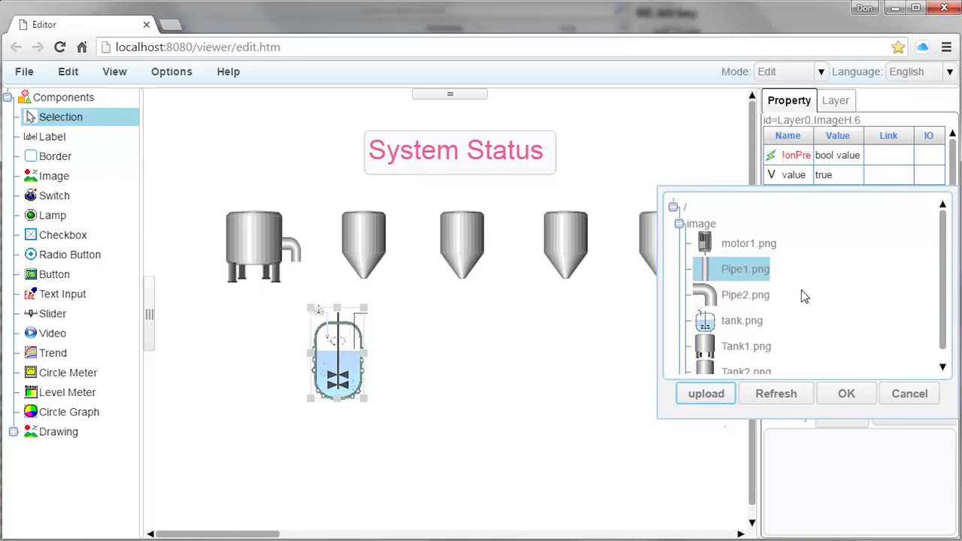
left_click(841, 392)
- Resize the straight pipe to about 40 by 105 and join it under the elbow pipe at about x 180, y 226
left_click_drag(363, 401, 333, 383)
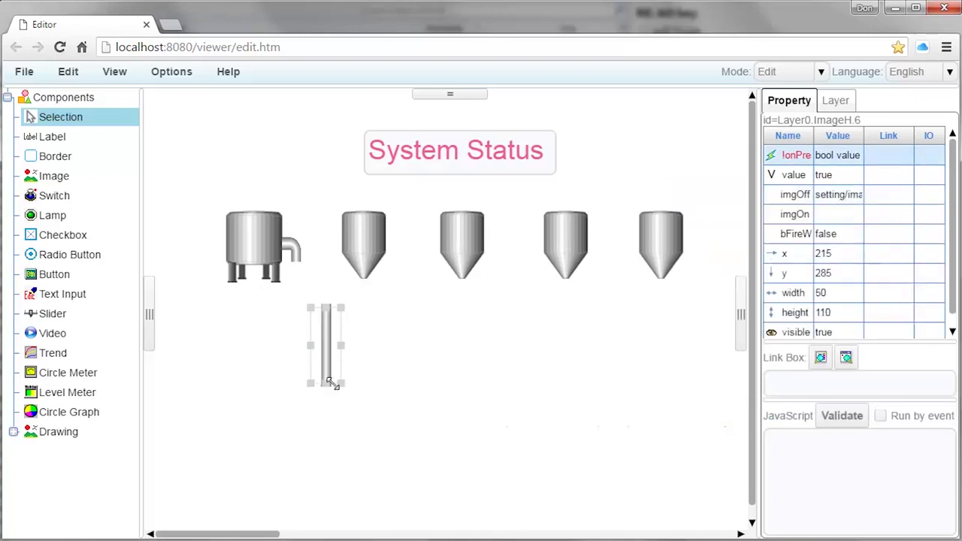
left_click_drag(316, 344, 286, 309)
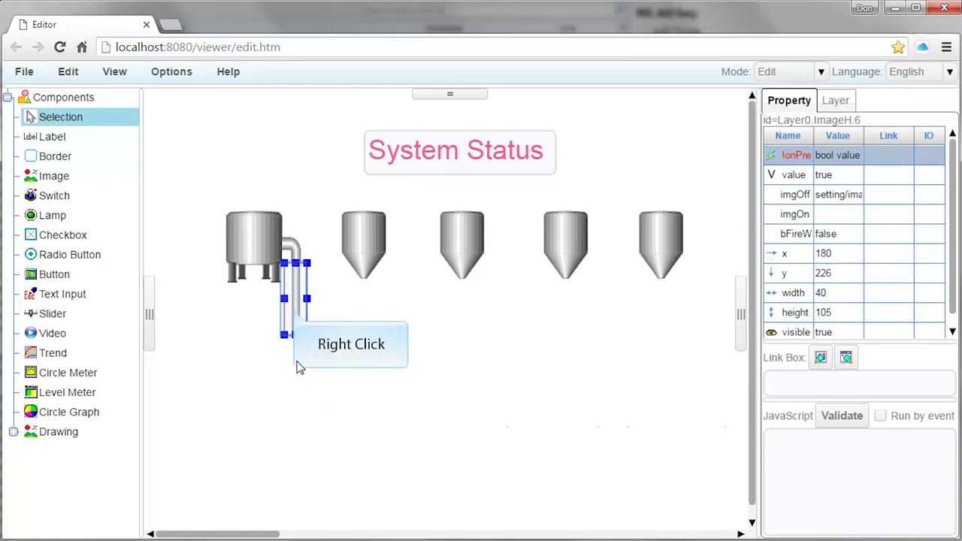
- Copy the straight pipe below the elbow and join the pasted copy under the first conical tank at about x 269, y 246
right_click(296, 309)
left_click(343, 380)
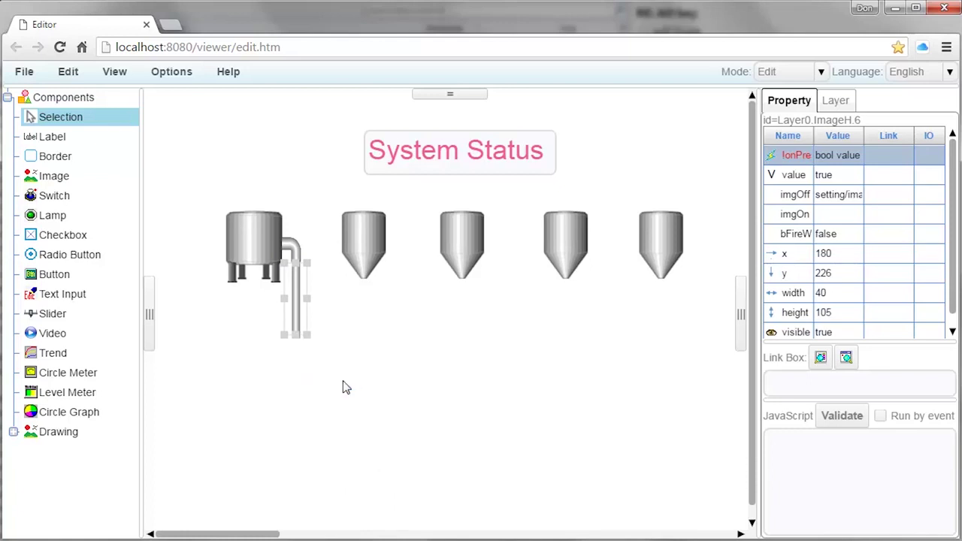
right_click(371, 328)
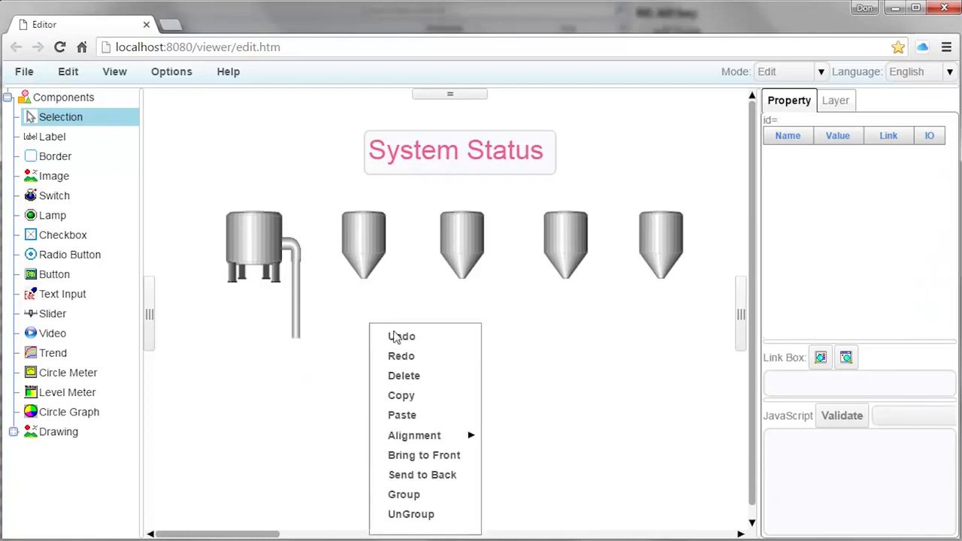
left_click(417, 413)
left_click_drag(310, 312, 390, 314)
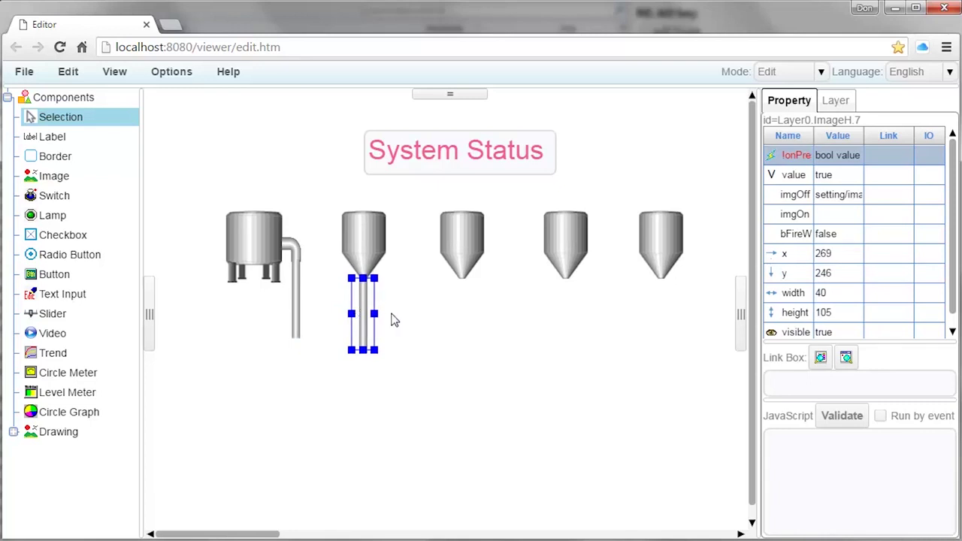
- Paste two more straight pipes and join them under the second and third conical tanks
right_click(436, 323)
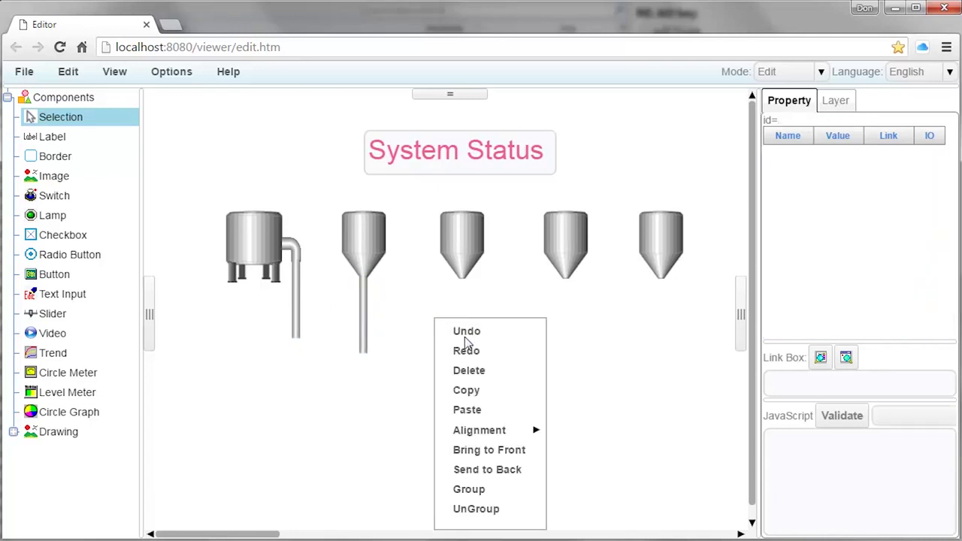
left_click(477, 409)
left_click_drag(329, 314, 466, 300)
right_click(527, 312)
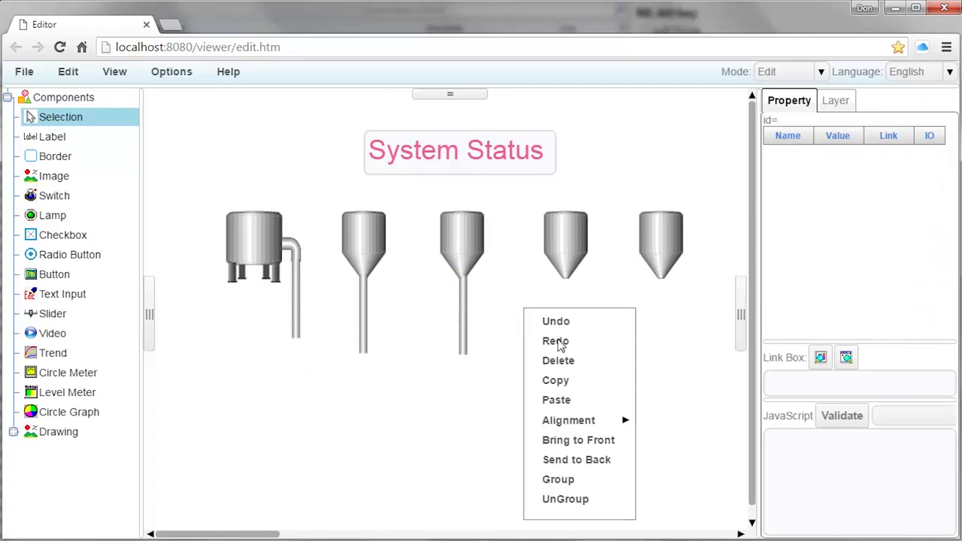
left_click(554, 399)
left_click_drag(348, 351, 570, 312)
left_click(615, 323)
- Paste another straight pipe under the last conical tank and align the second conical tank's pipe at about x 400, y 248
right_click(623, 315)
left_click(700, 399)
left_click_drag(356, 350, 658, 304)
left_click(699, 319)
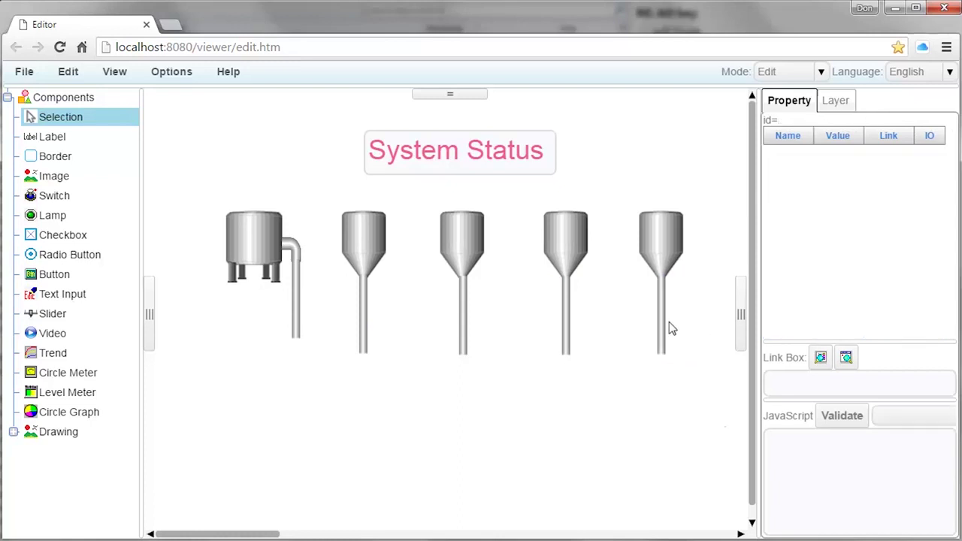
left_click(464, 315)
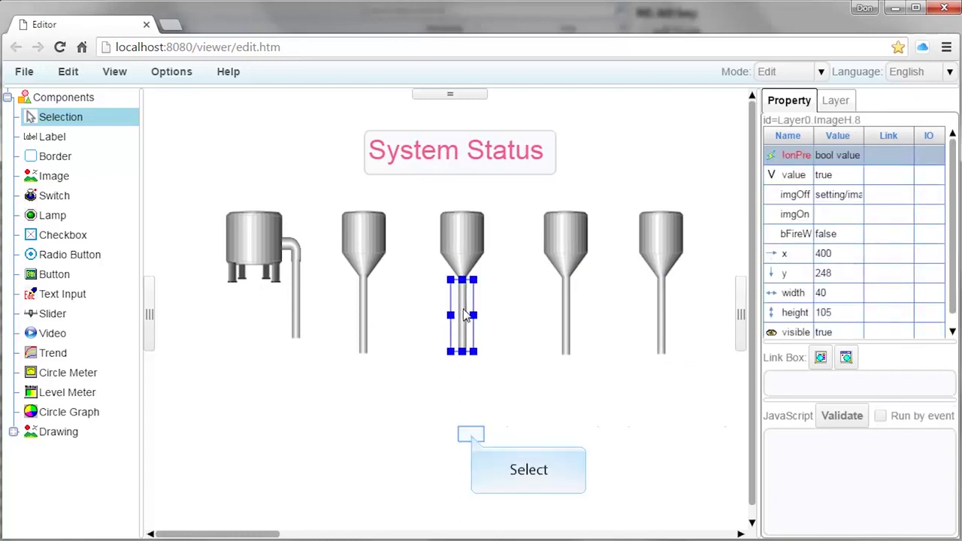
left_click(471, 434)
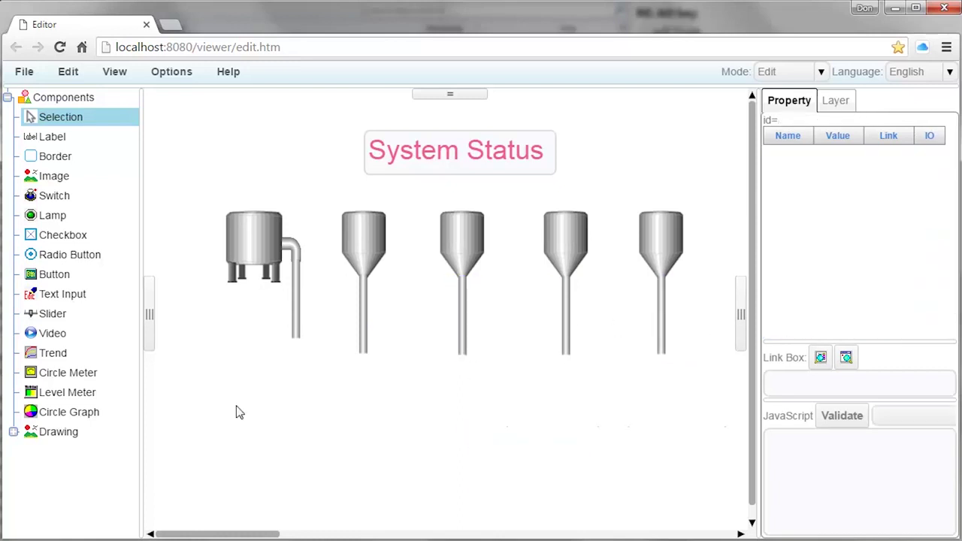
- Add an Image component with imgOff picture Valve.png, about 50 by 60, at the lower end of the first conical tank's pipe, about x 272, y 338
left_click(51, 179)
left_click_drag(261, 388, 323, 451)
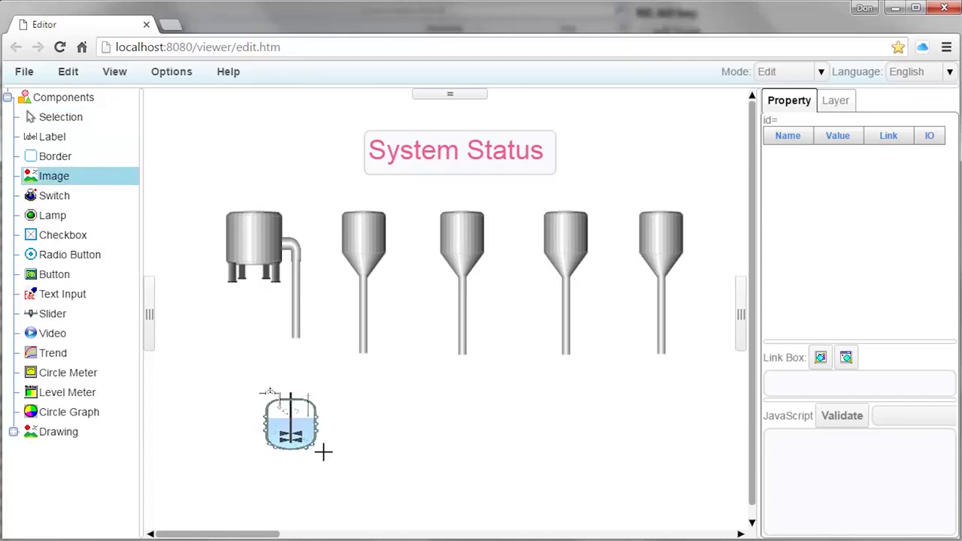
left_click(851, 194)
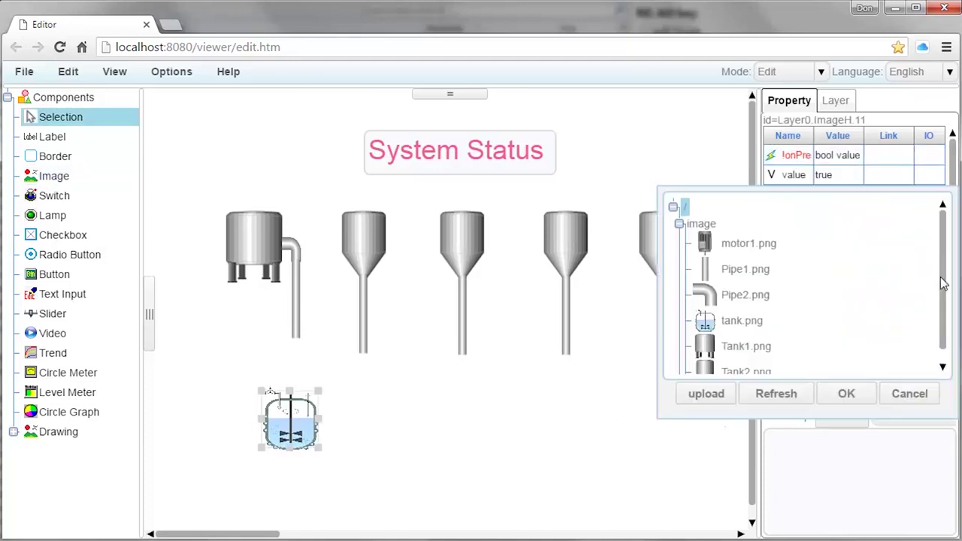
scroll(945, 295, "down", 2)
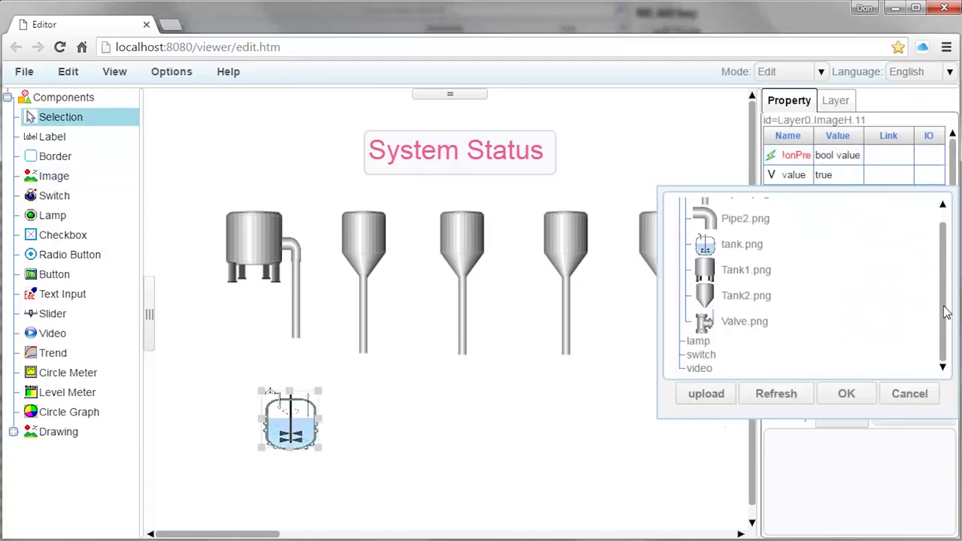
left_click(754, 328)
left_click(847, 394)
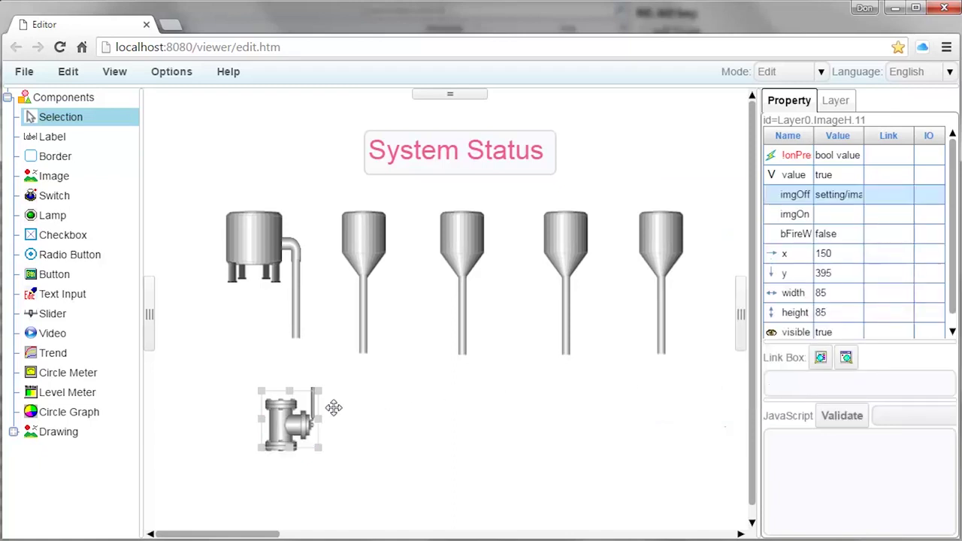
left_click_drag(295, 427, 368, 372)
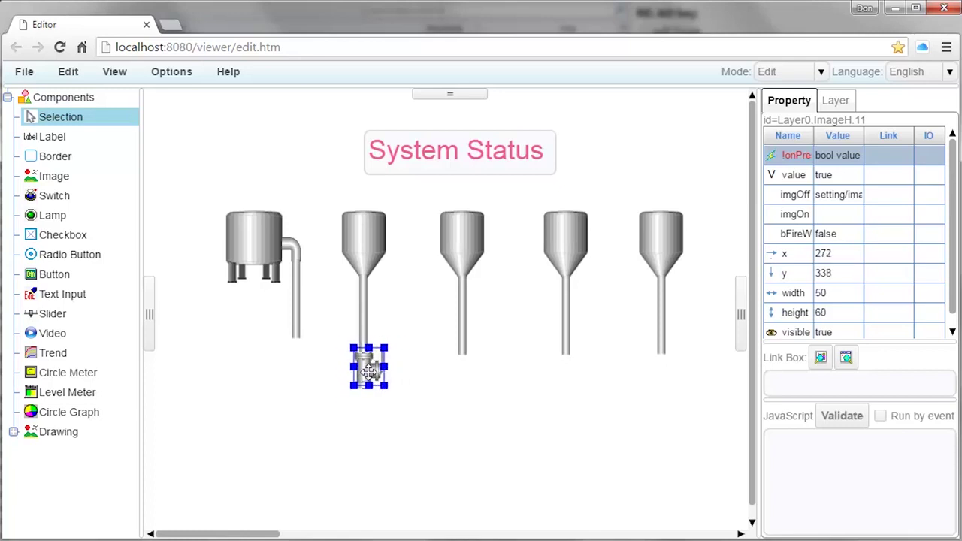
left_click(384, 449)
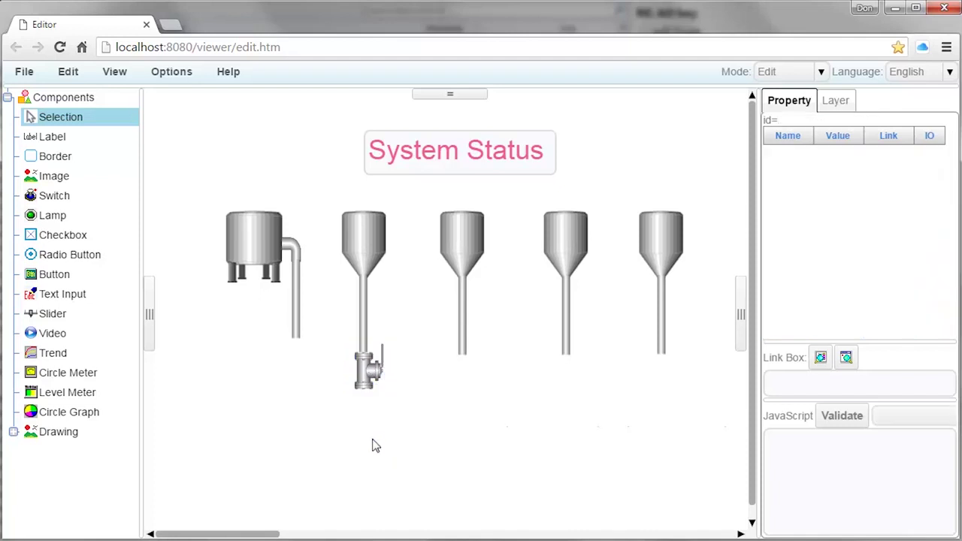
- Copy the valve and attach the pasted copy under the second conical tank's pipe at about x 402, y 340
right_click(364, 370)
left_click(391, 400)
right_click(467, 379)
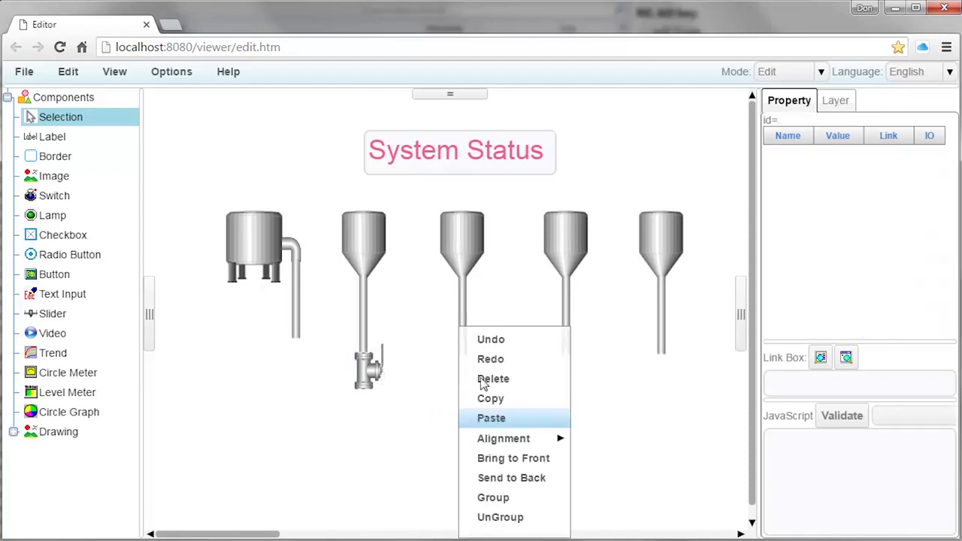
left_click(508, 418)
left_click(380, 376)
left_click_drag(384, 379, 464, 370)
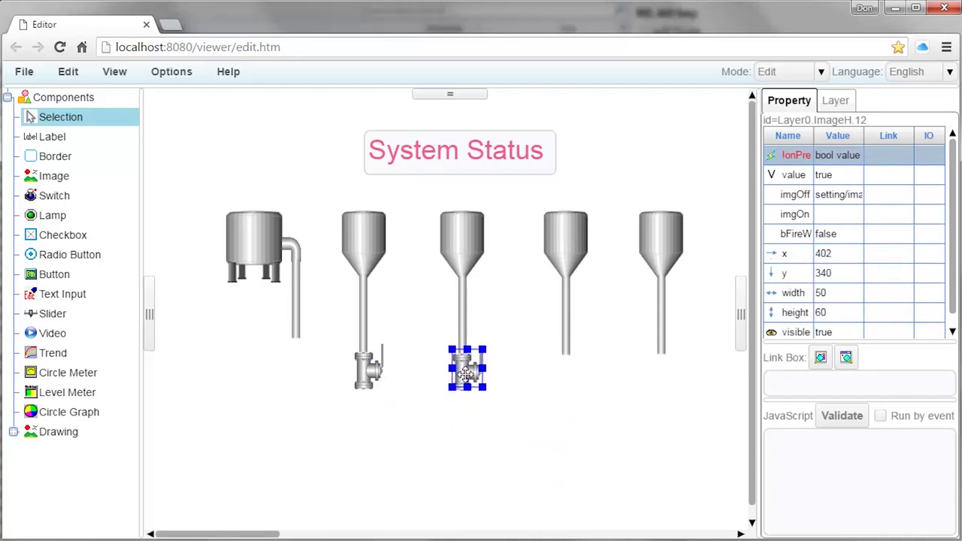
- Paste two more valves under the pipes of the last two conical tanks, at about x 540, y 341 and x 665, y 342
right_click(557, 397)
left_click(589, 418)
left_click_drag(394, 395, 568, 367)
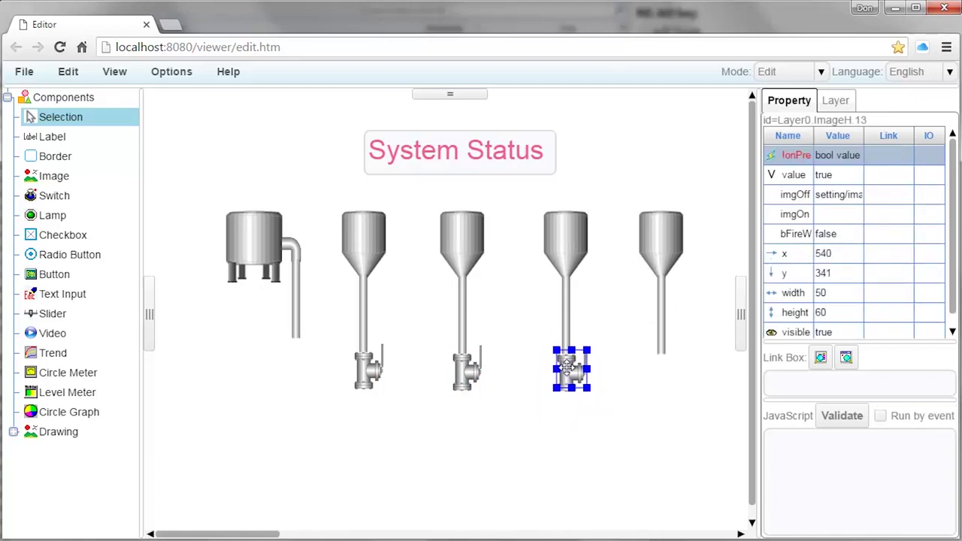
right_click(642, 391)
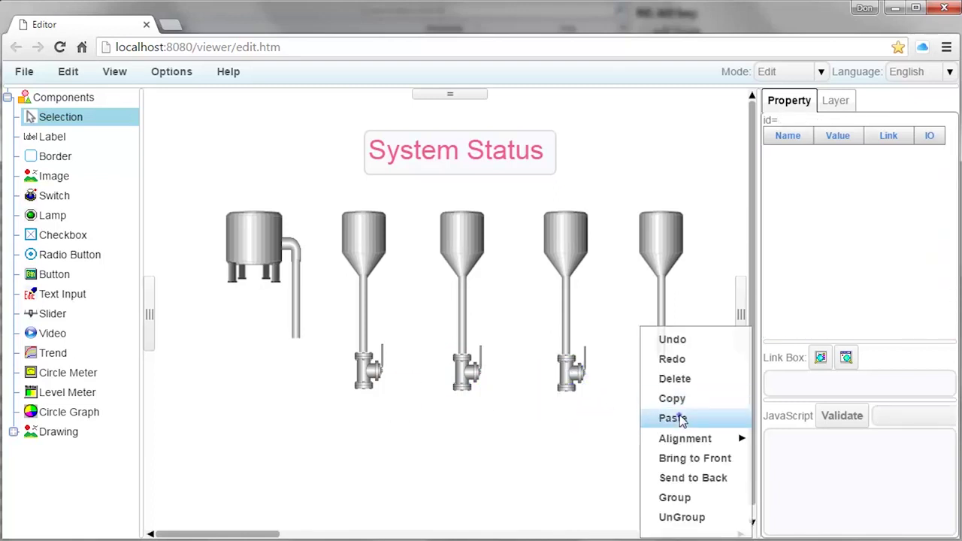
left_click(680, 420)
left_click(415, 411)
left_click_drag(416, 410, 667, 369)
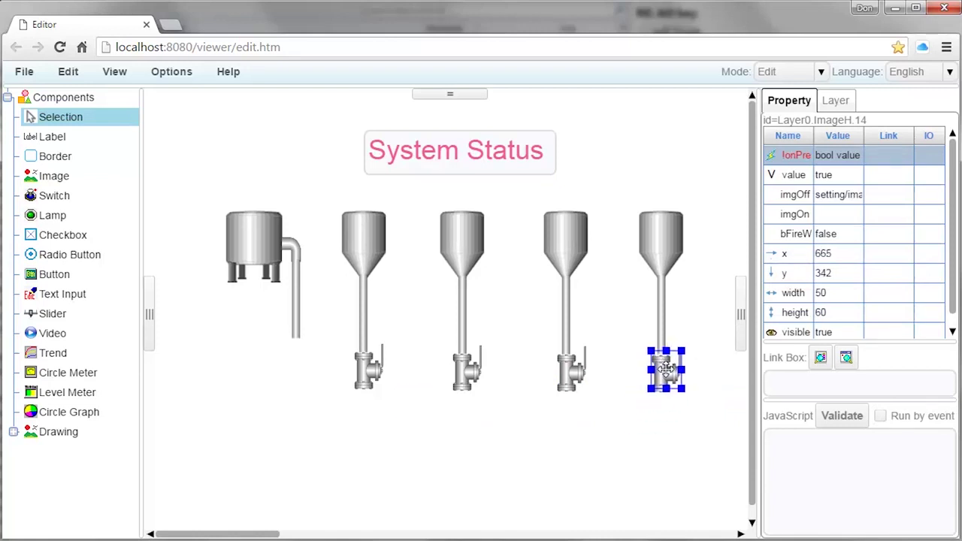
- Draw an Image component about 55 by 75 below the legged tank and set its imgOff picture to motor1.png
left_click(52, 176)
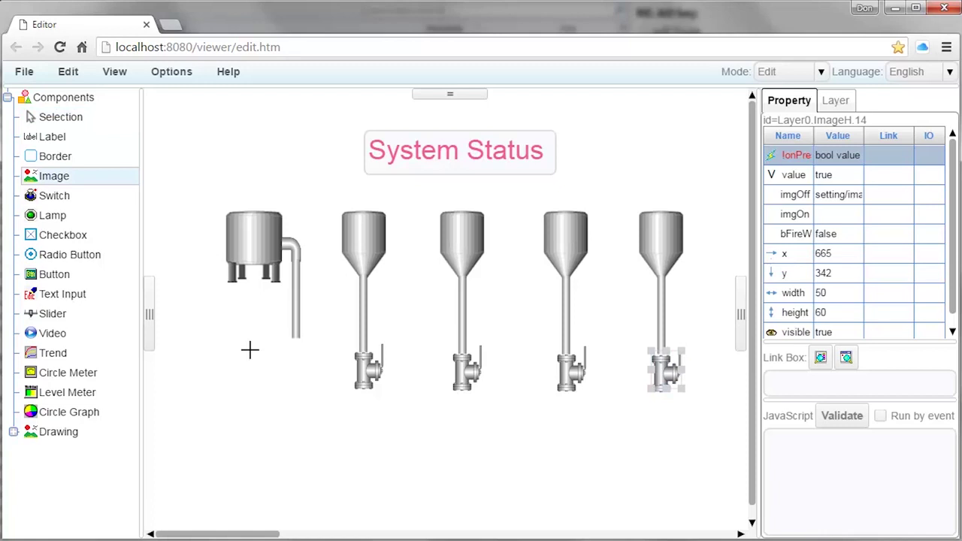
left_click(289, 387)
left_click(289, 387)
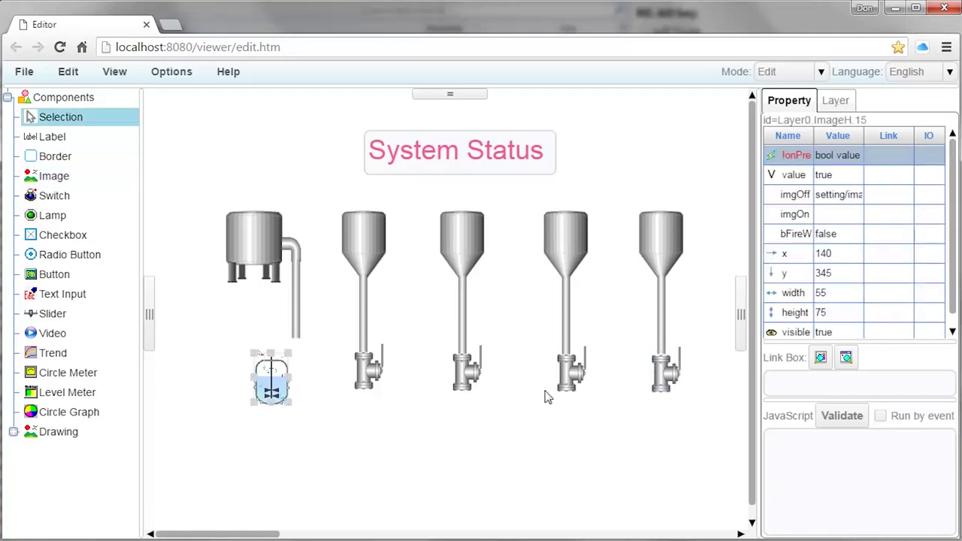
left_click(837, 194)
scroll(946, 342, "up", 3)
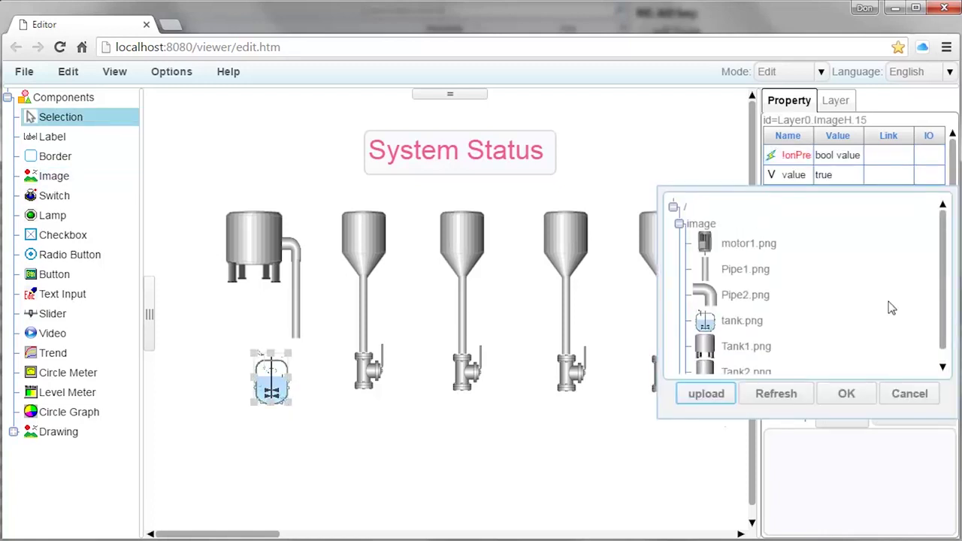
left_click(729, 245)
left_click(844, 393)
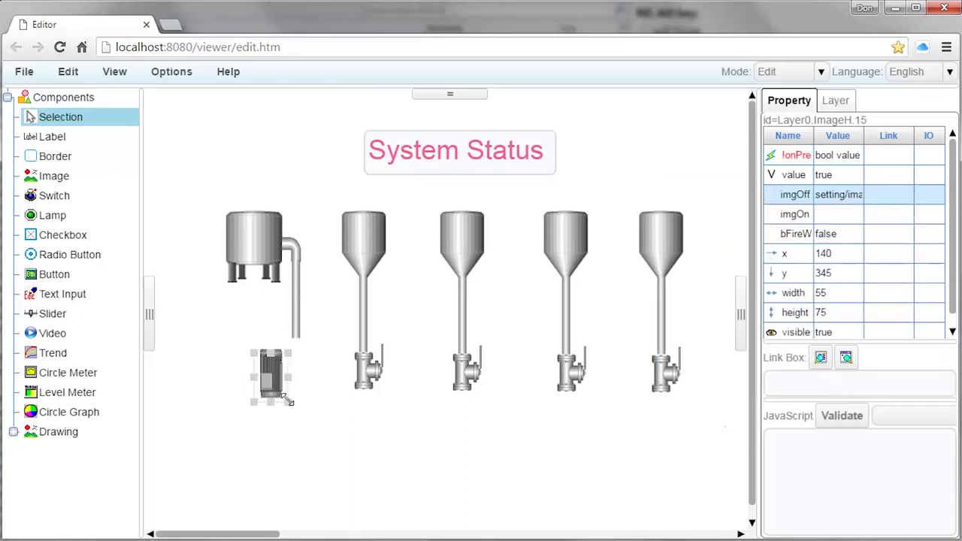
- Resize the motor to about 65 by 65 and move it under the straight pipe beside the legged tank
left_click_drag(286, 402, 293, 368)
left_click(288, 374)
left_click(374, 454)
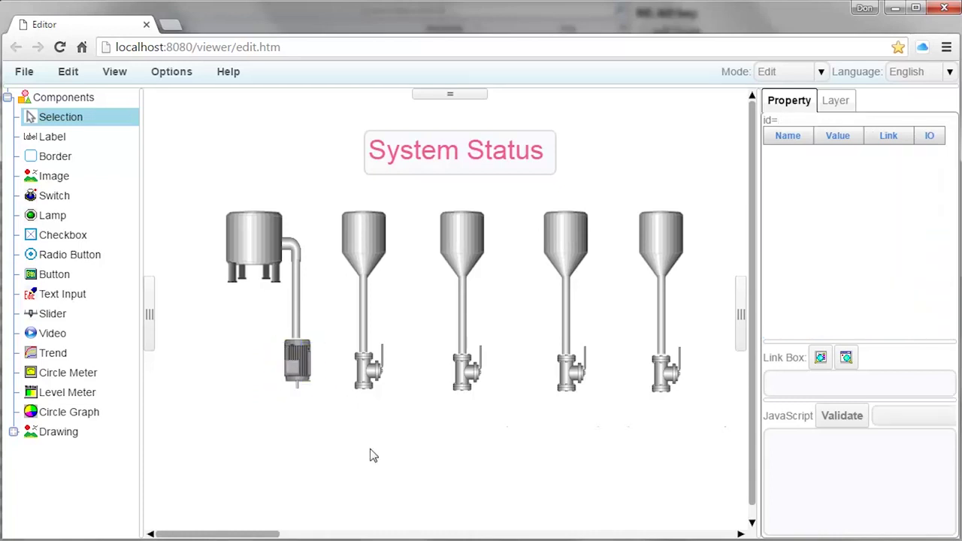
- Undo the motor's last move and place it again under the elbow's straight pipe at about x 170, y 332
key("ctrl+z")
key("ctrl+z")
key("ctrl+z")
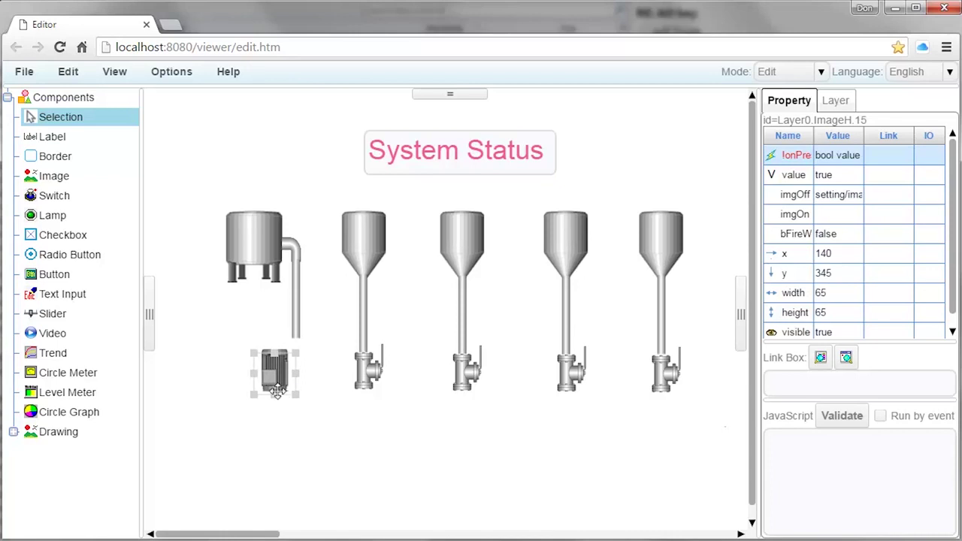
left_click_drag(272, 378, 294, 368)
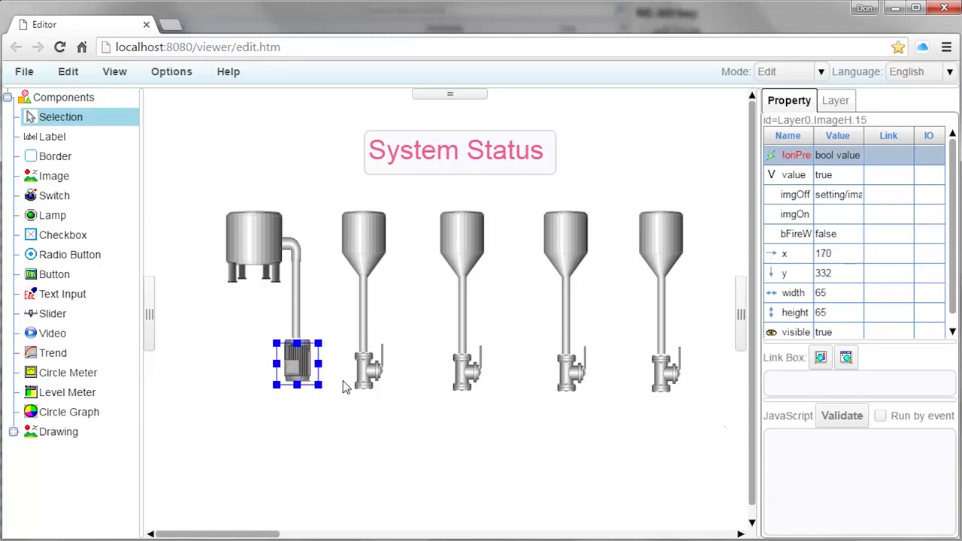
left_click(373, 454)
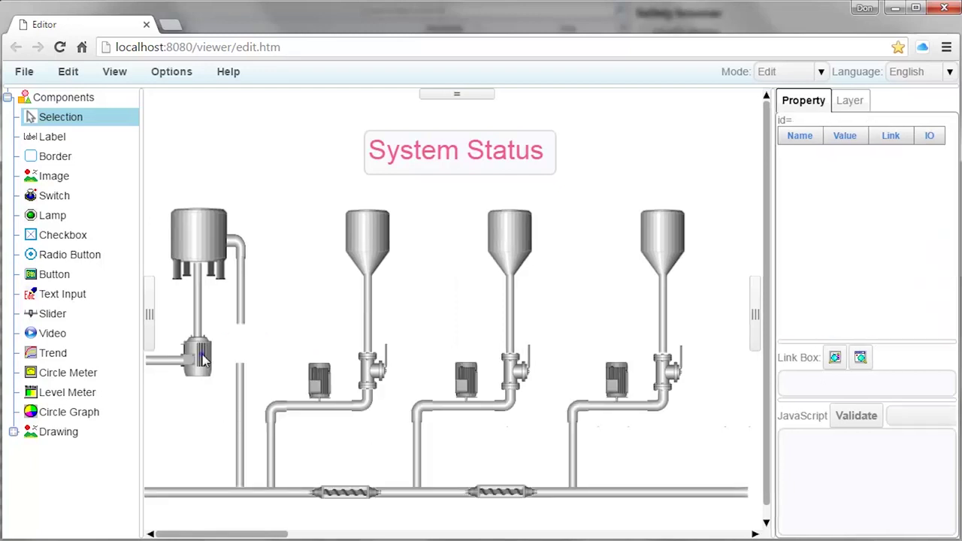
- Copy the pump motor under the legged tank and fit the pasted copy into the gap in the vertical pipe beside it
left_click(201, 360)
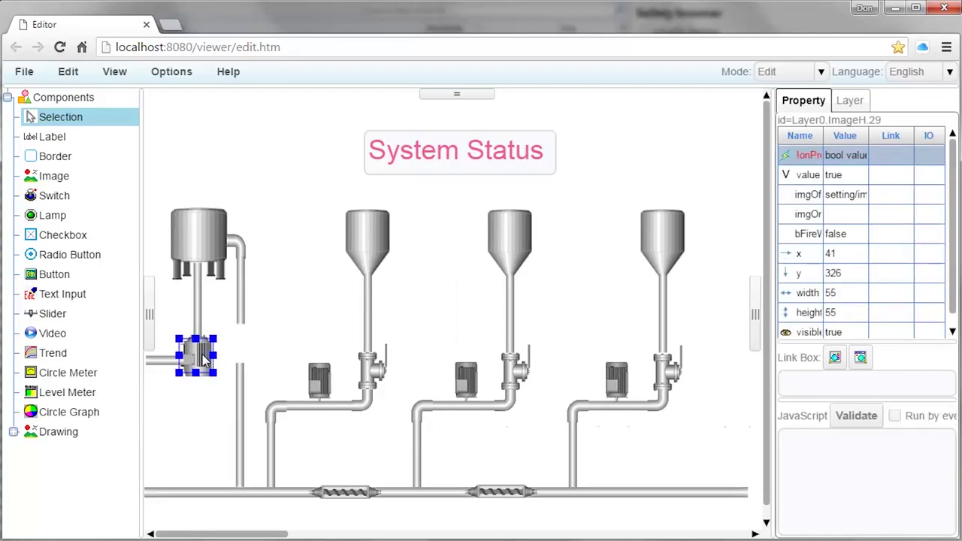
right_click(203, 361)
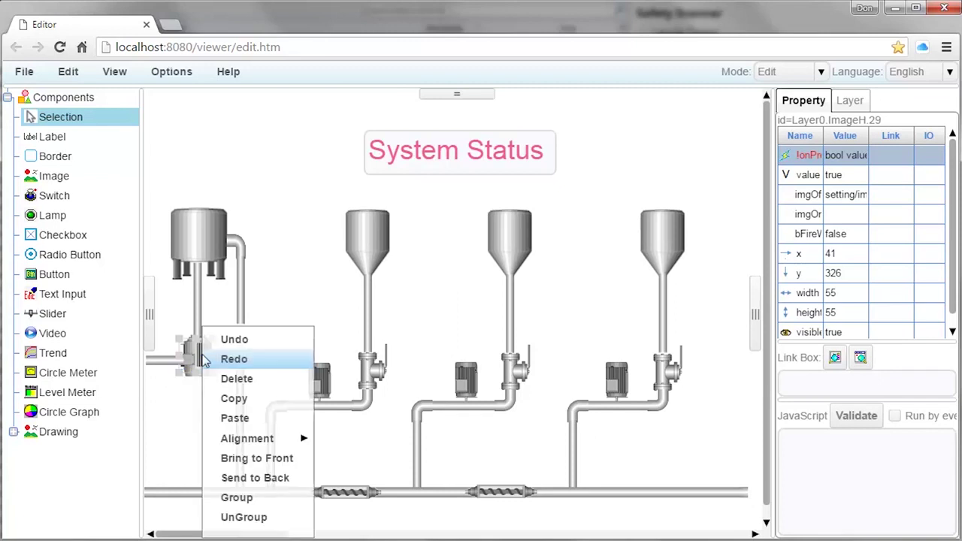
left_click(252, 399)
right_click(260, 328)
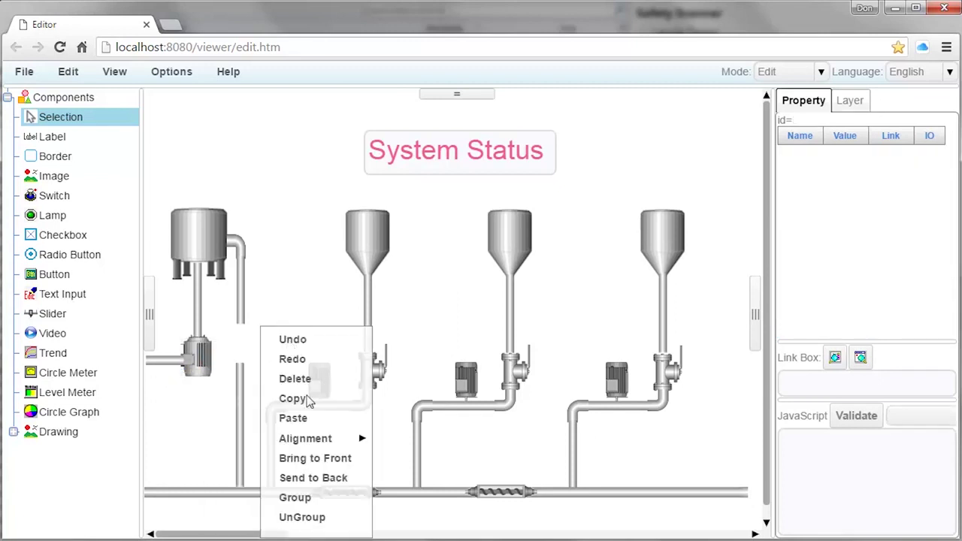
left_click(295, 418)
left_click_drag(213, 380, 240, 355)
left_click(325, 342)
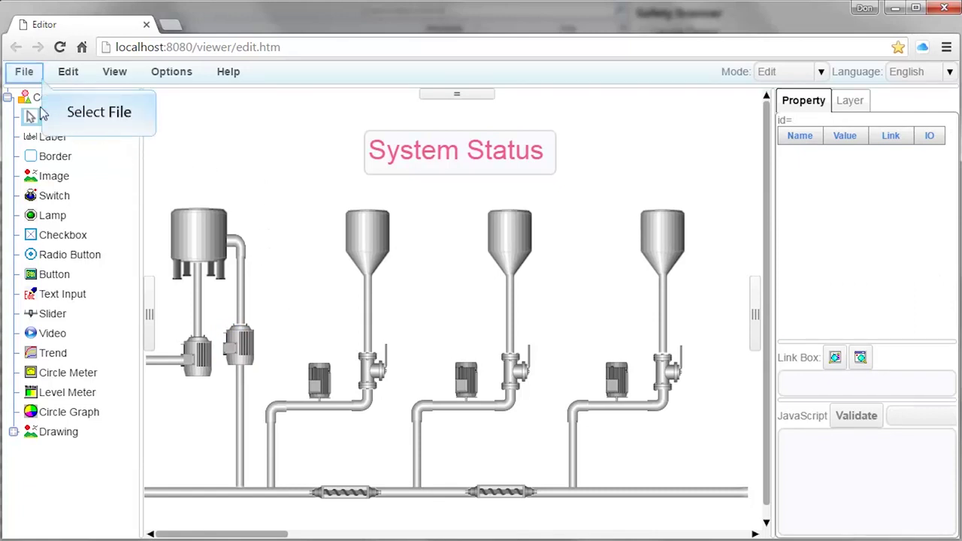
- Save the page under the new name FC6AWebPage
left_click(30, 78)
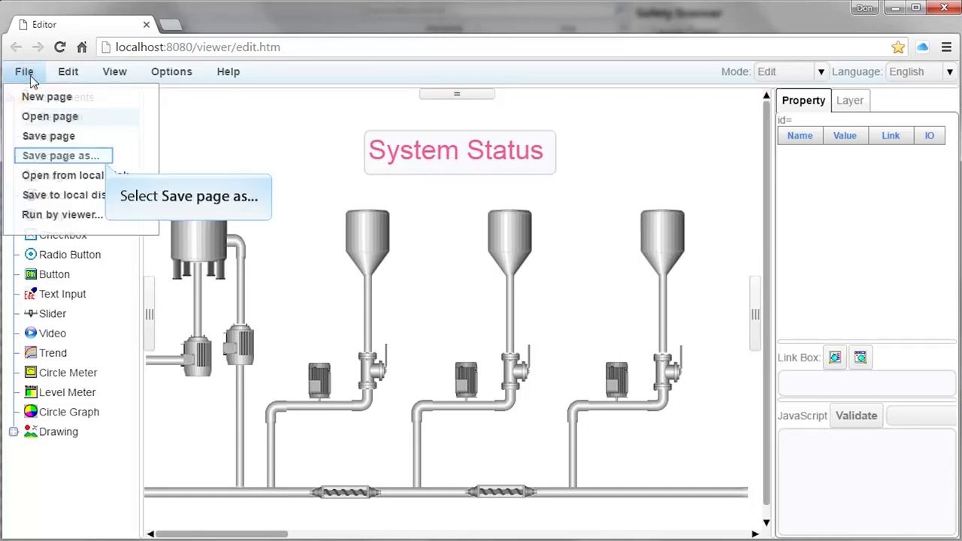
left_click(102, 160)
double_click(131, 299)
type("FC6")
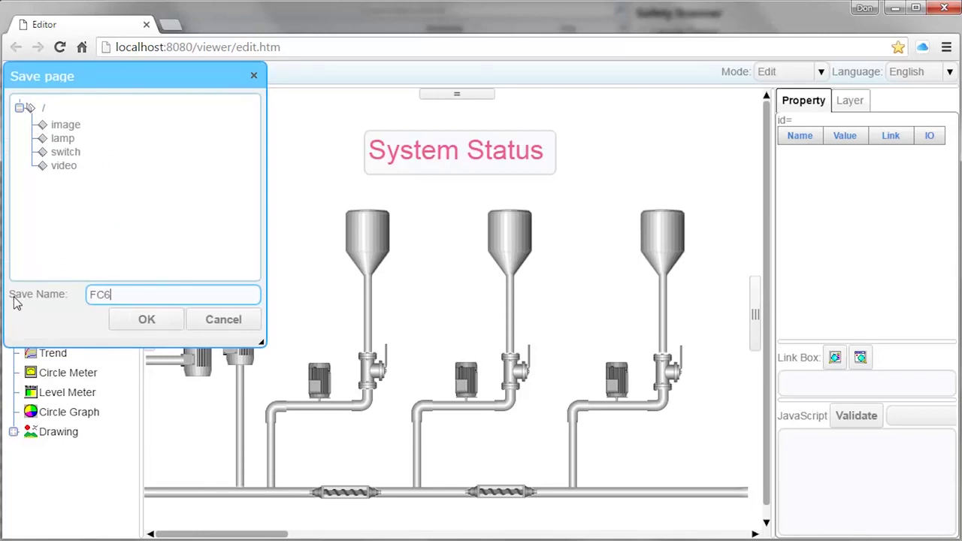
type("AWebPage")
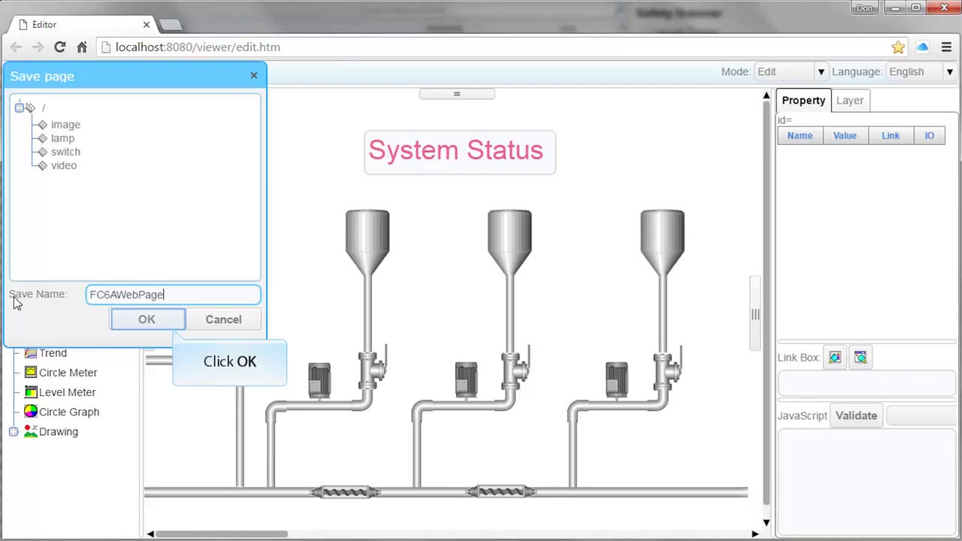
left_click(124, 321)
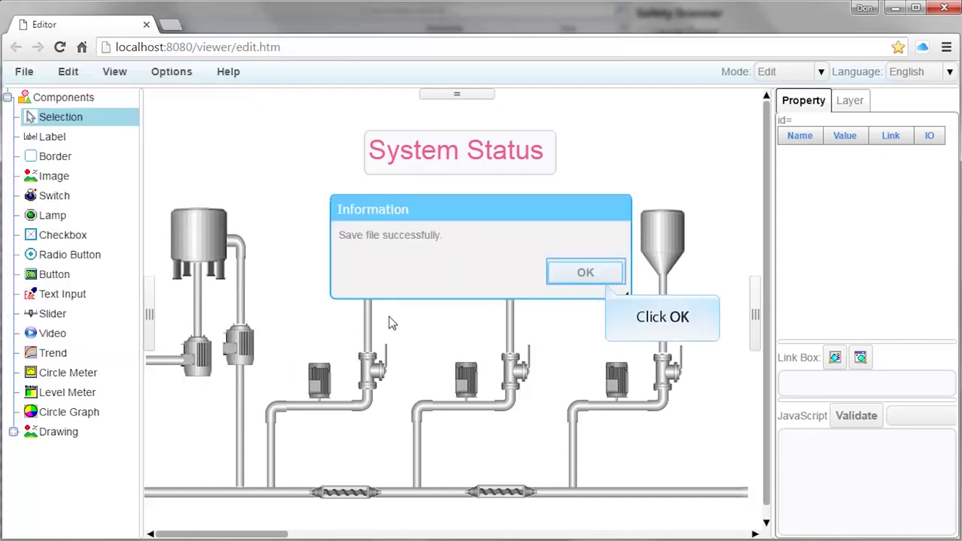
- Dismiss the save confirmation, switch to WindLDR and collapse the Image folder in the Lesson 1 project tree
left_click(579, 279)
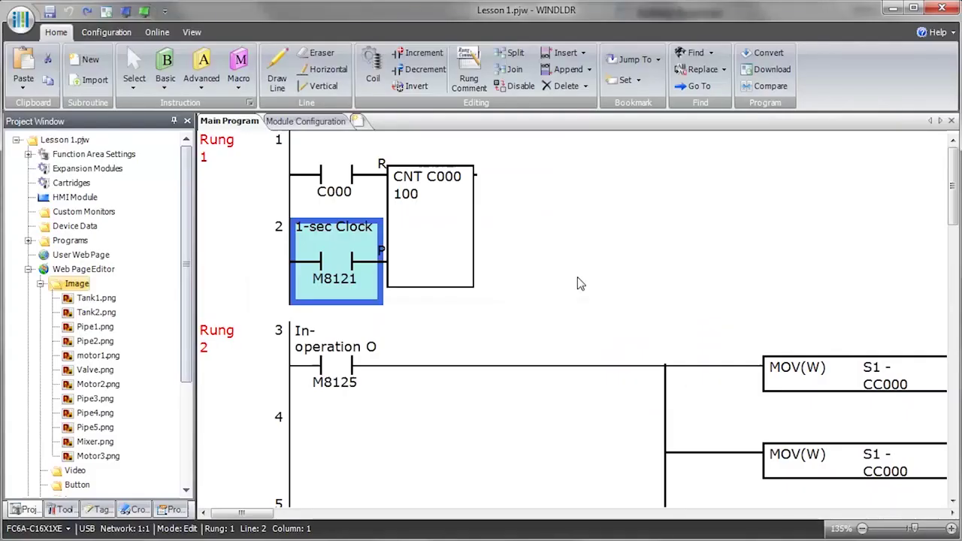
left_click(42, 285)
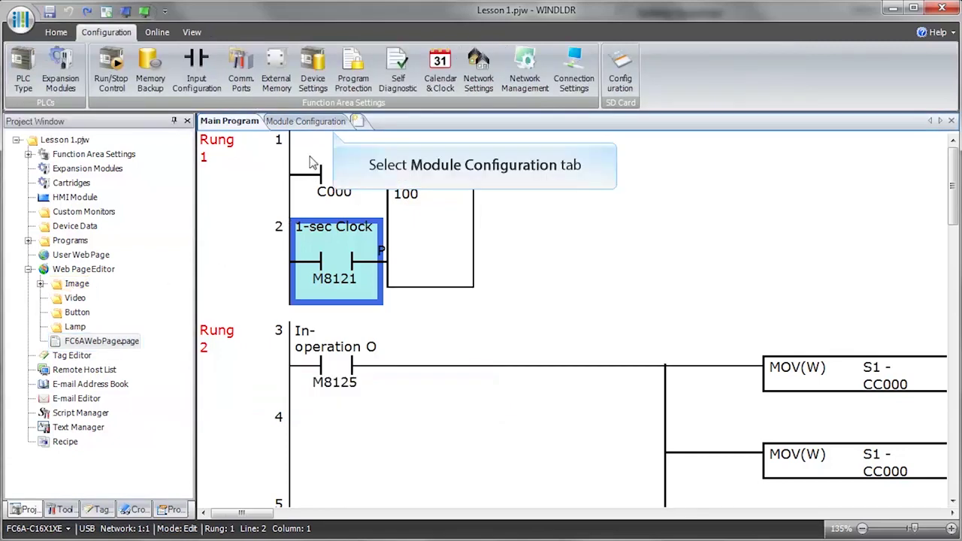
- Set the HMI module's web server redirect target to \FC6AWebPage.page in the module configuration
left_click(315, 127)
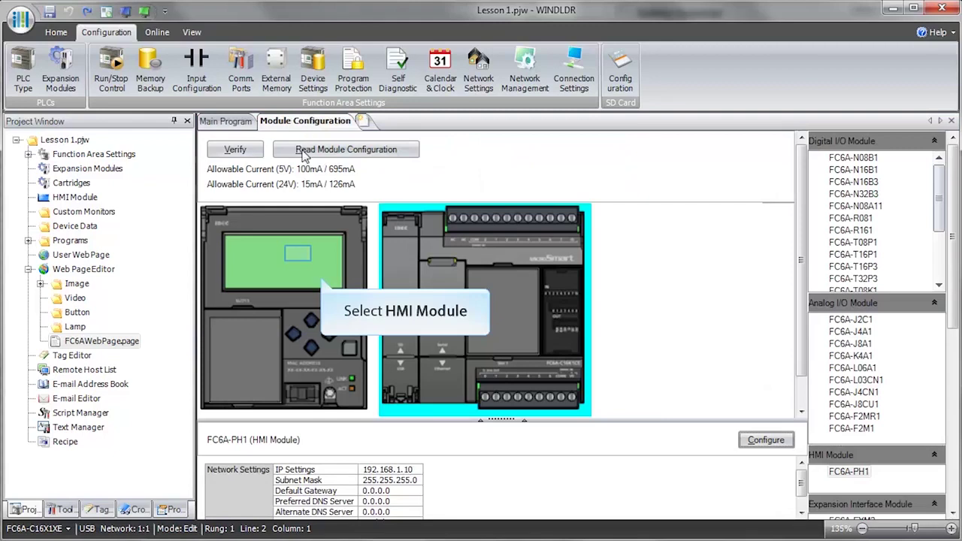
left_click(299, 258)
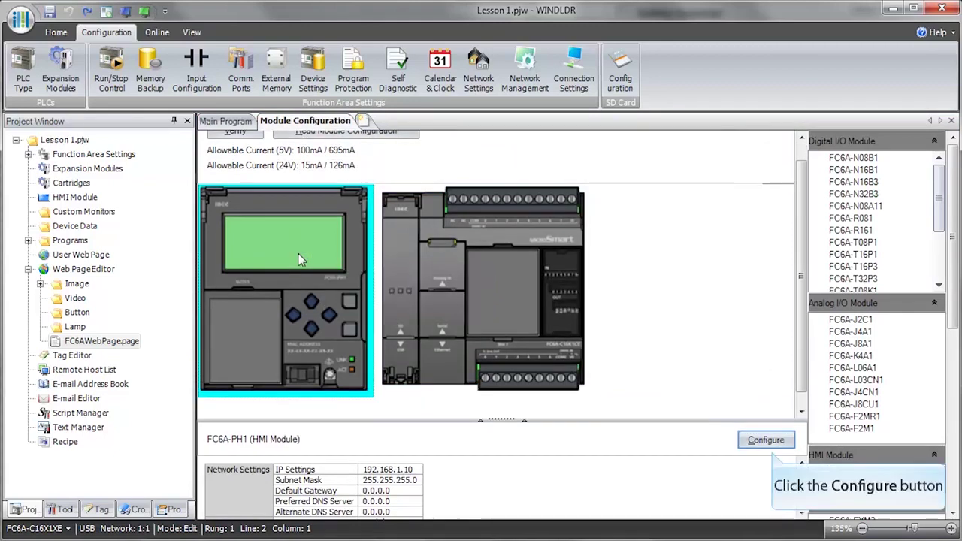
left_click(766, 442)
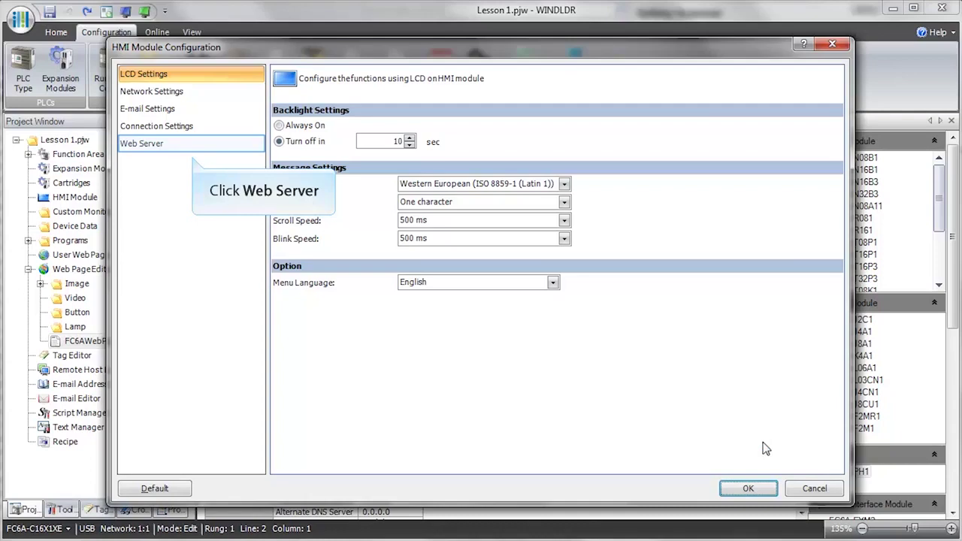
left_click(147, 147)
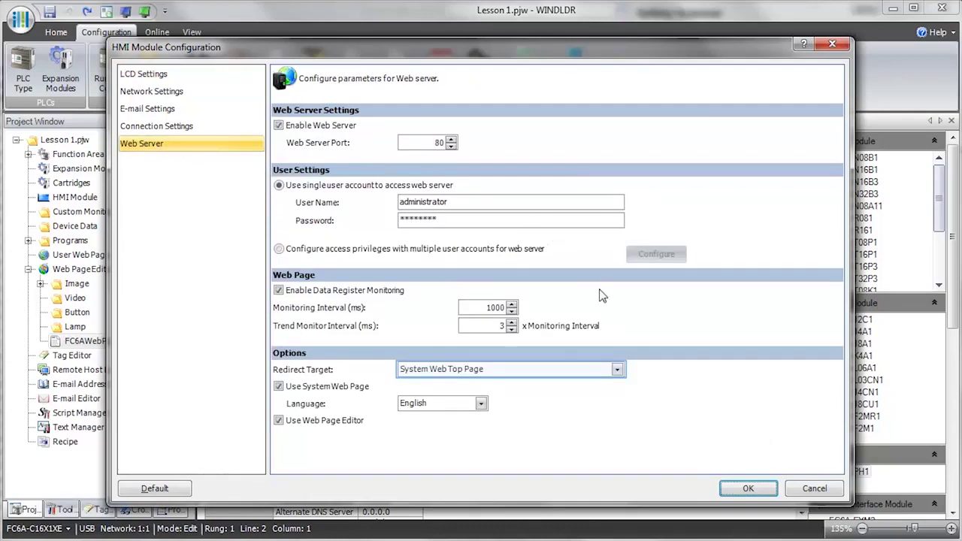
left_click(617, 369)
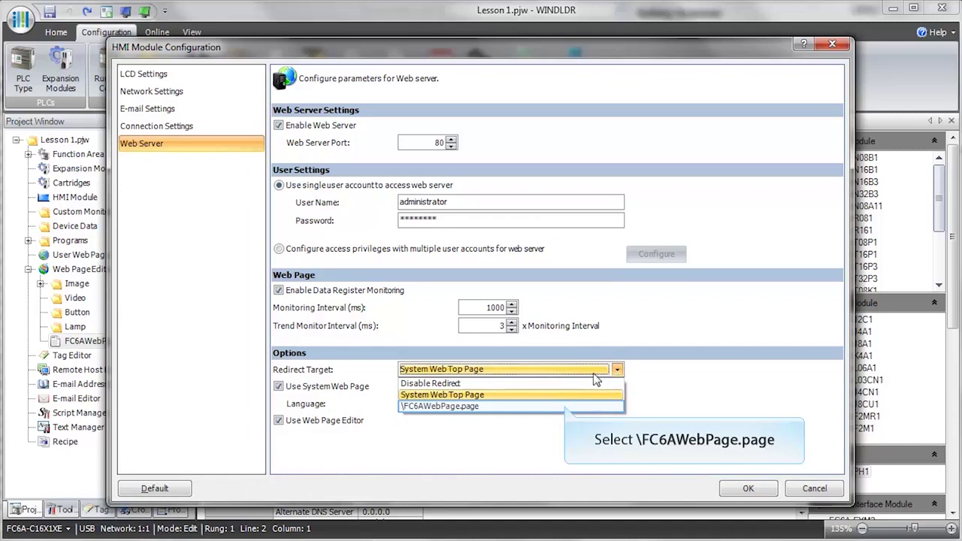
left_click(565, 407)
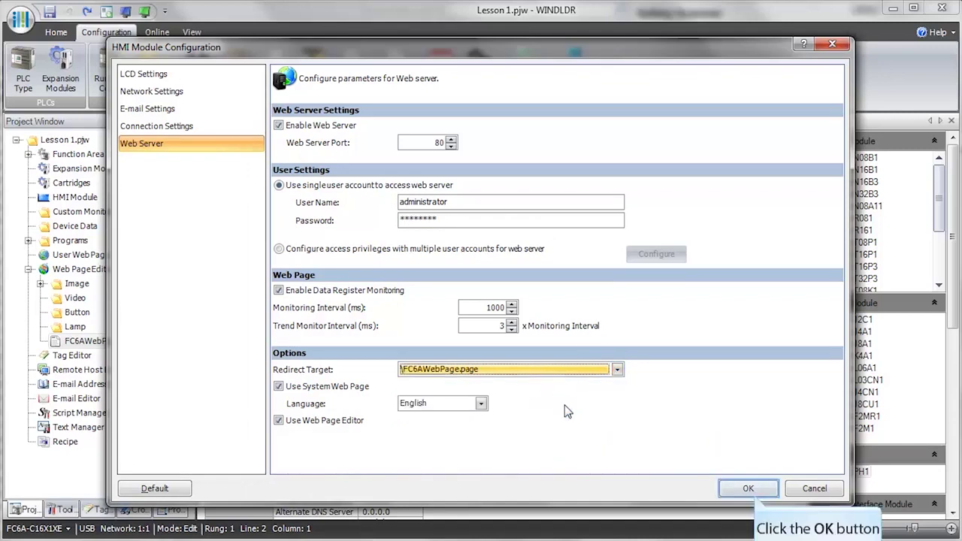
left_click(746, 489)
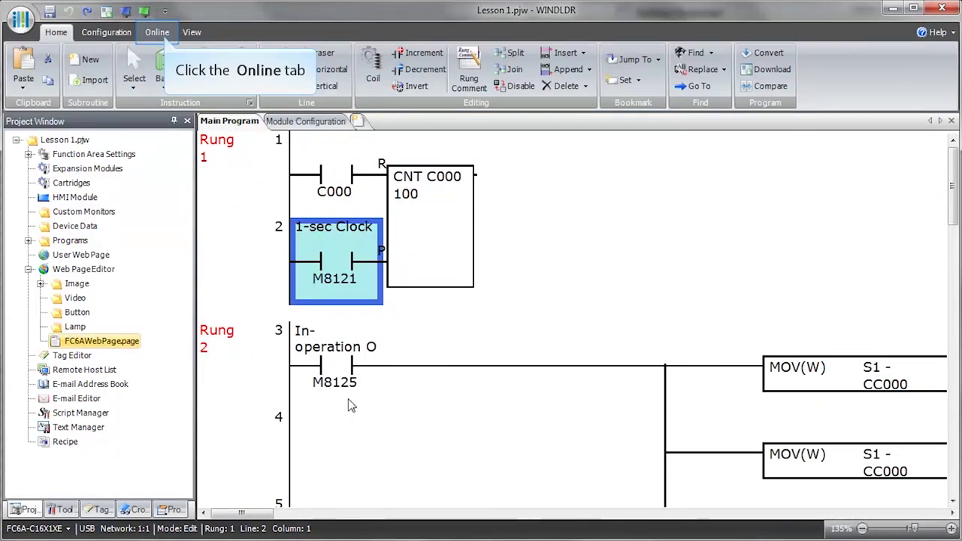
- Set up a program download to the PLC with the option to download web pages enabled
left_click(158, 32)
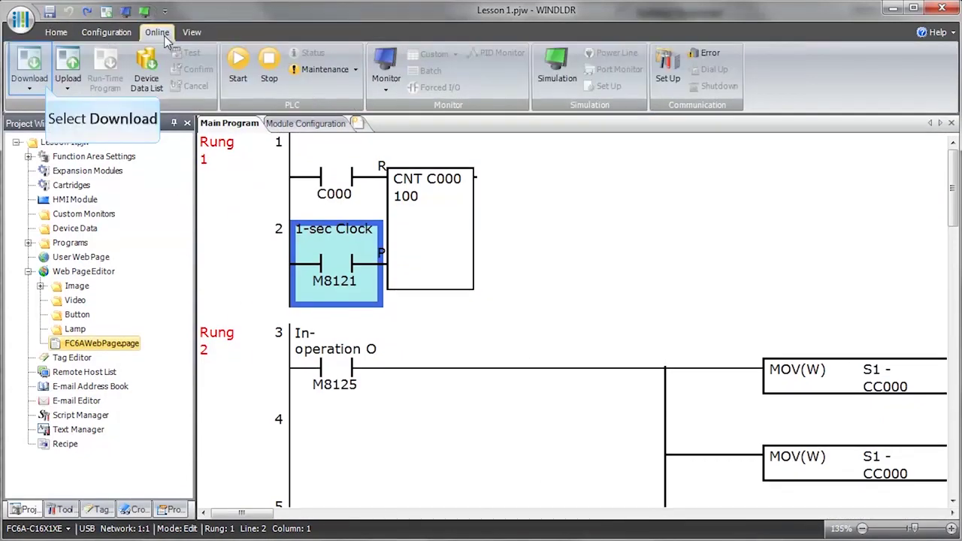
left_click(30, 69)
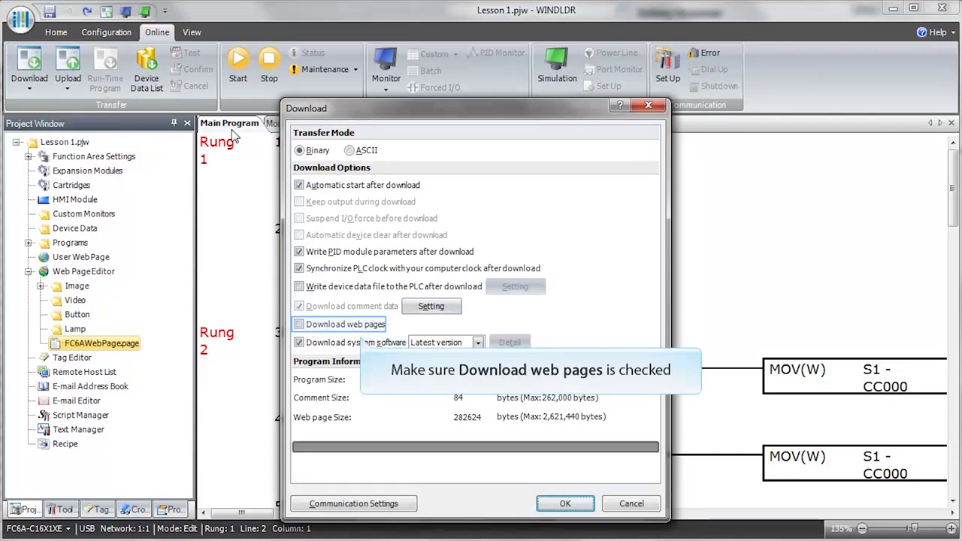
left_click(299, 324)
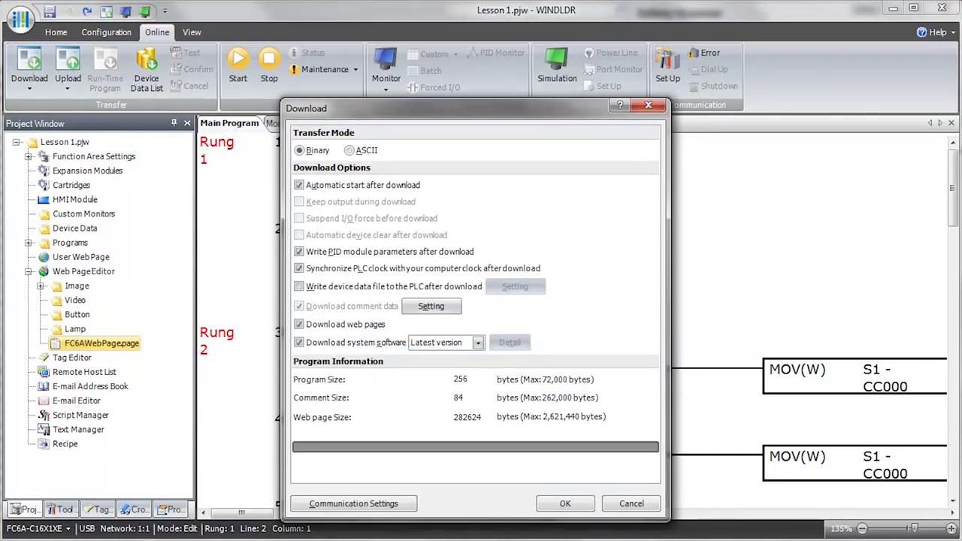